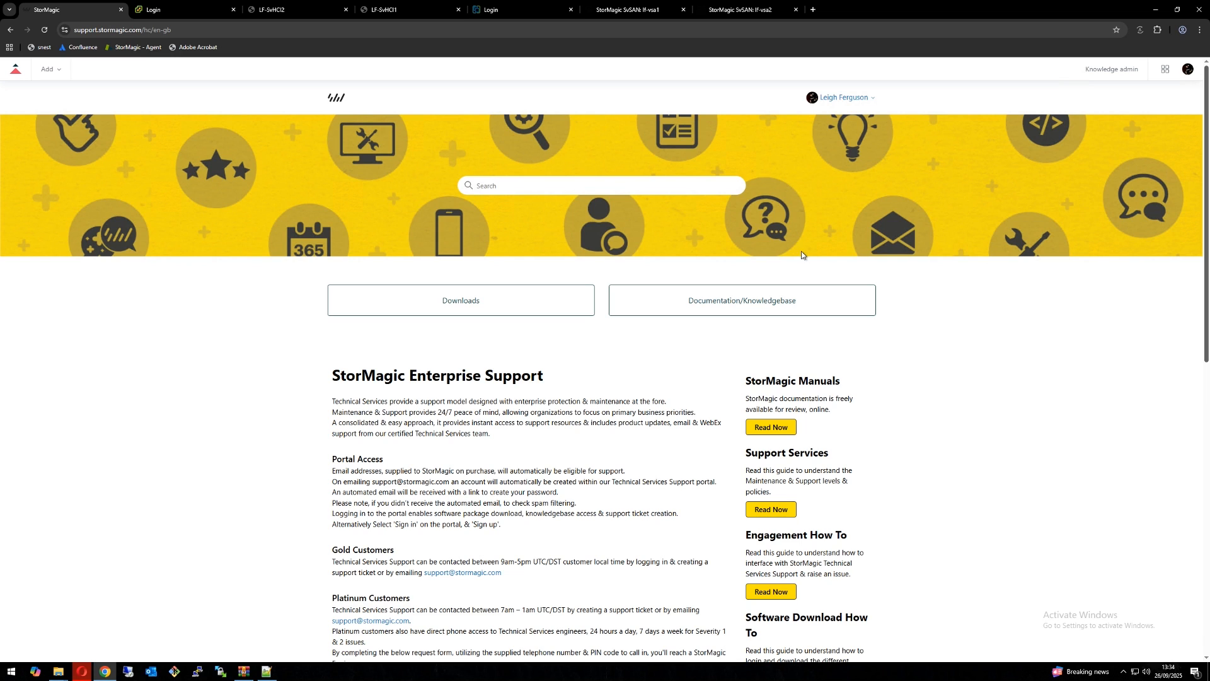
# Step: Search the support portal for the StorMagic Witness/WaaS Technical Detail article and review its bandwidth, port and example communication details
pyautogui.click(588, 185)
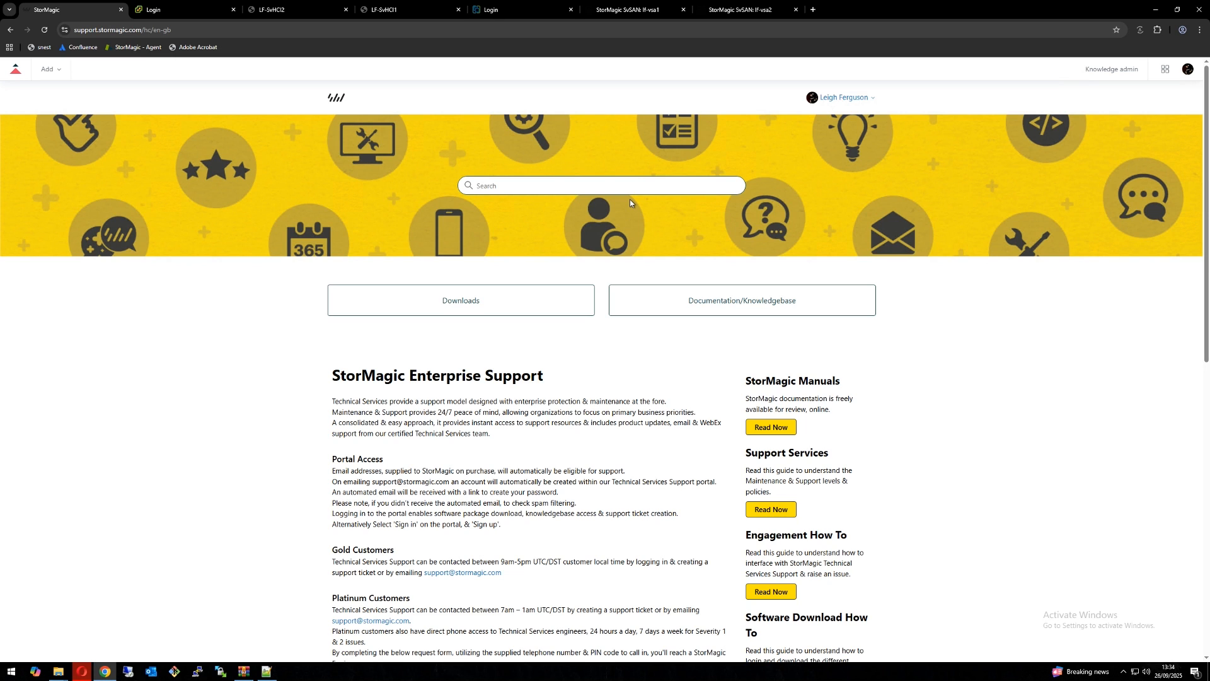
pyautogui.write('Witness')
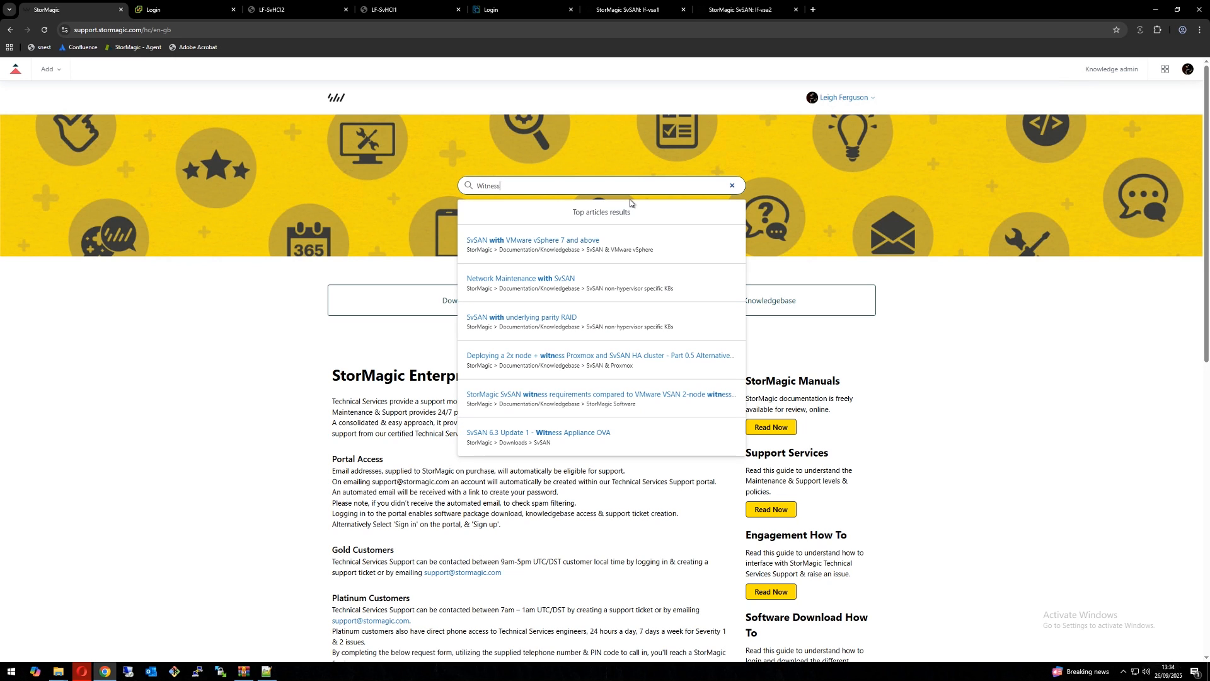
pyautogui.write(' Technical Detial')
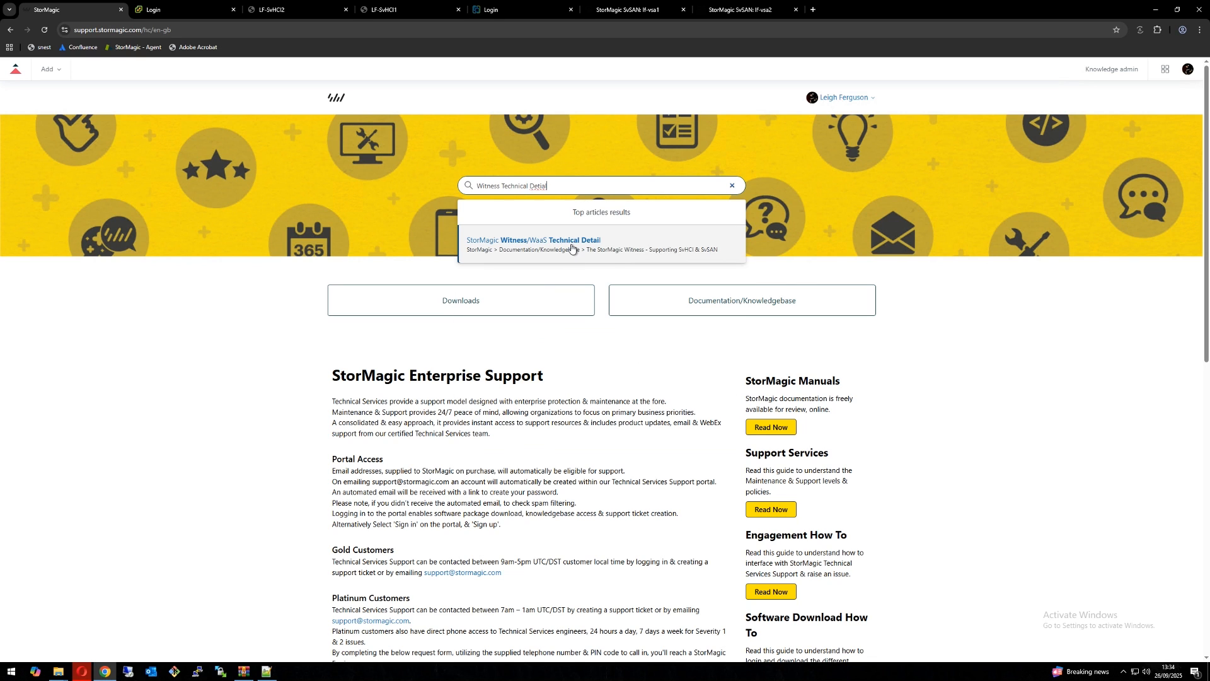
pyautogui.click(571, 247)
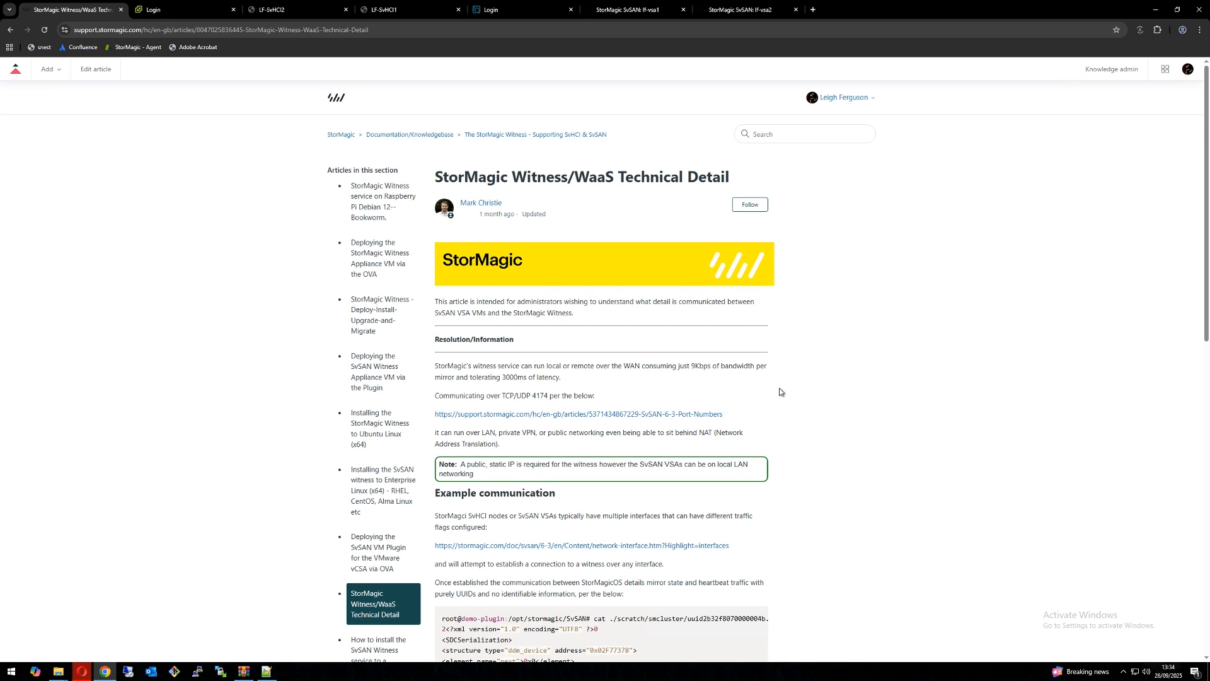
pyautogui.scroll(-3, 779, 387)
pyautogui.scroll(-3, 780, 387)
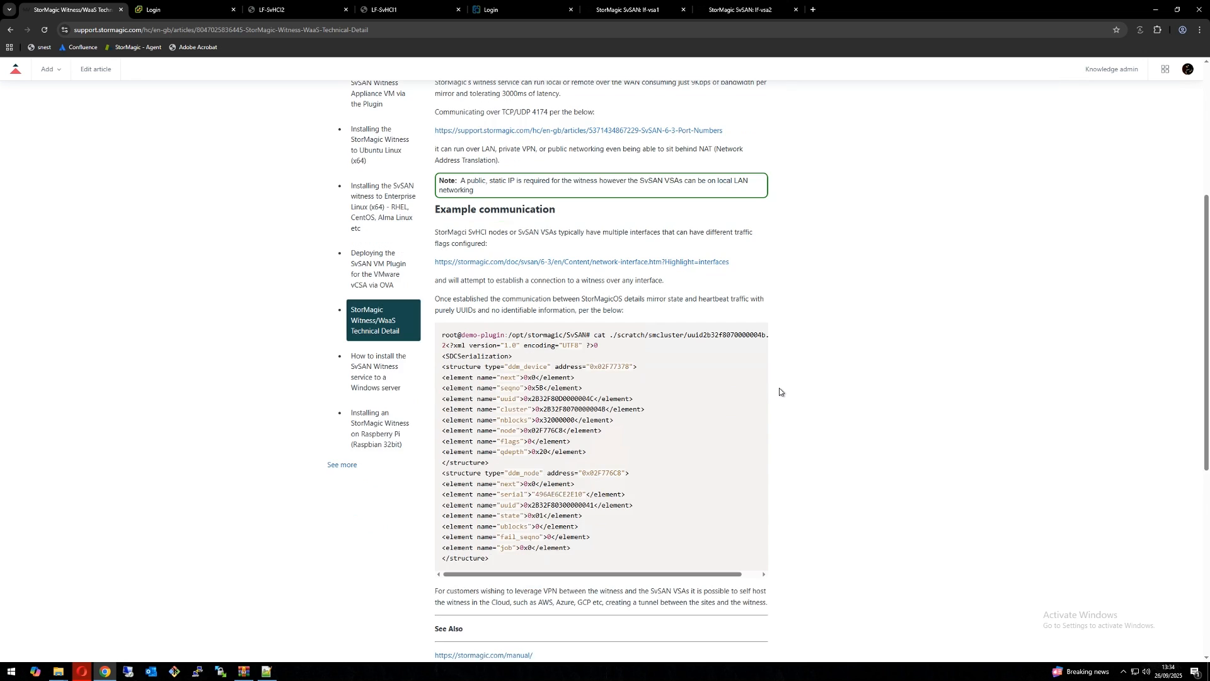
pyautogui.scroll(4, 779, 388)
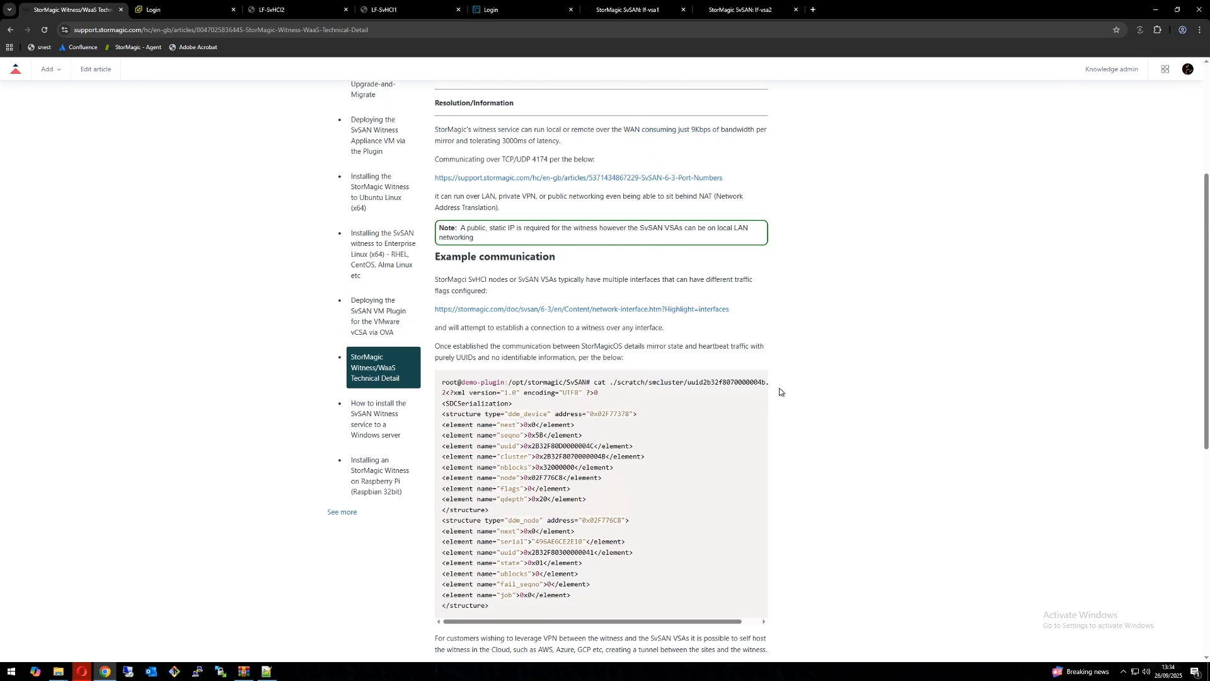
pyautogui.scroll(2, 779, 387)
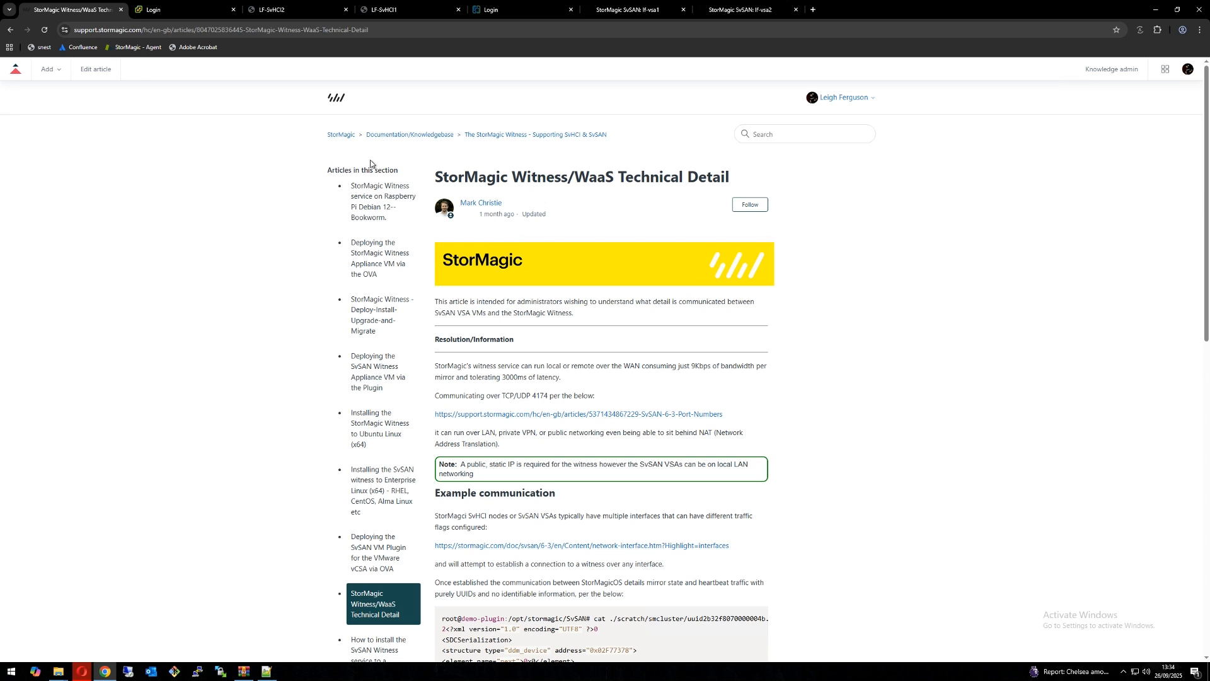
# Step: Return to the StorMagic support home page, sign out of the portal, and sign back in with the saved account credentials
pyautogui.click(340, 135)
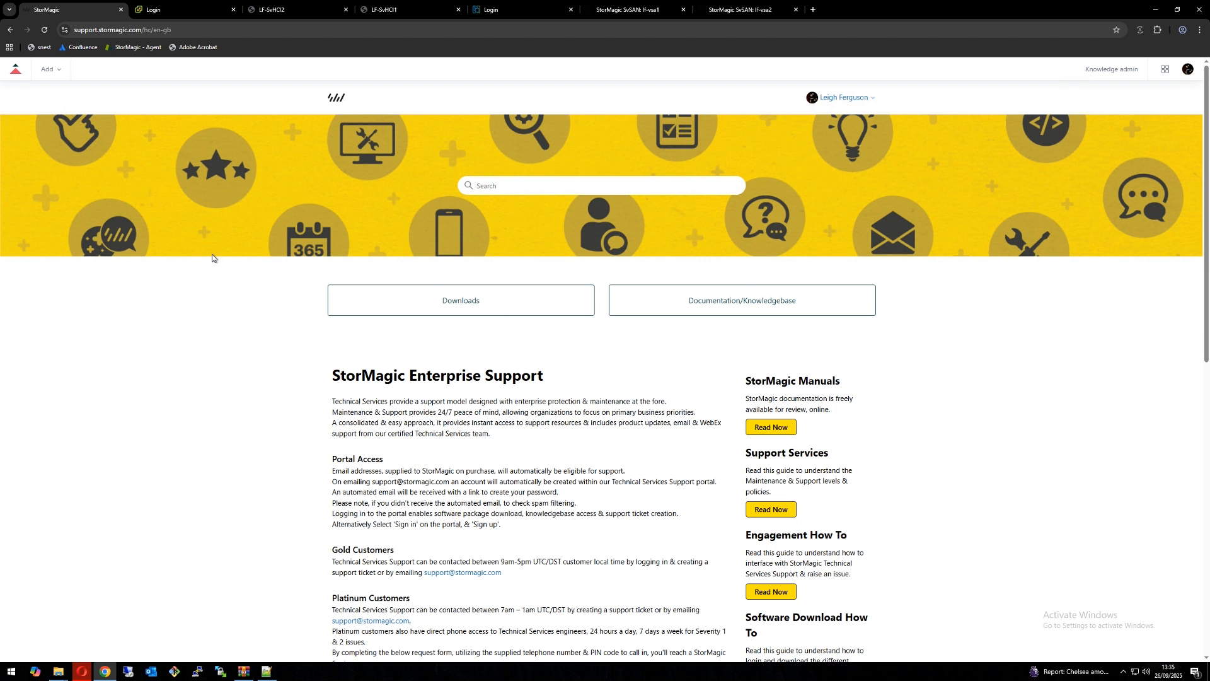
pyautogui.click(851, 97)
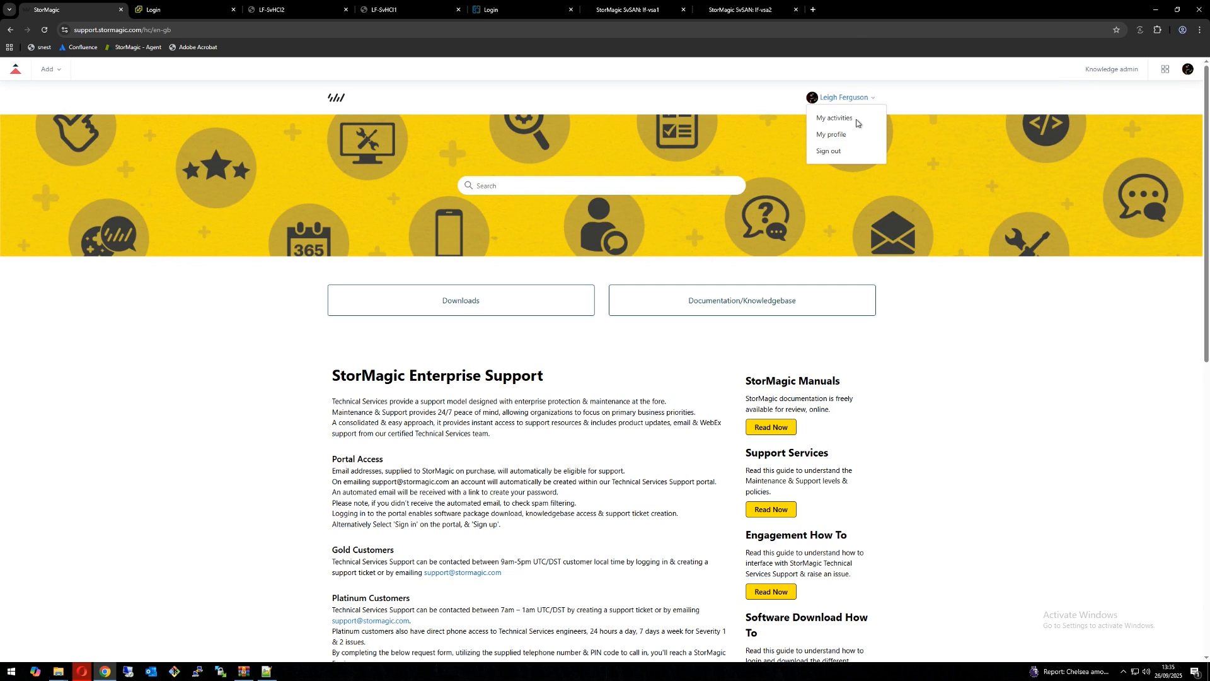
pyautogui.click(830, 156)
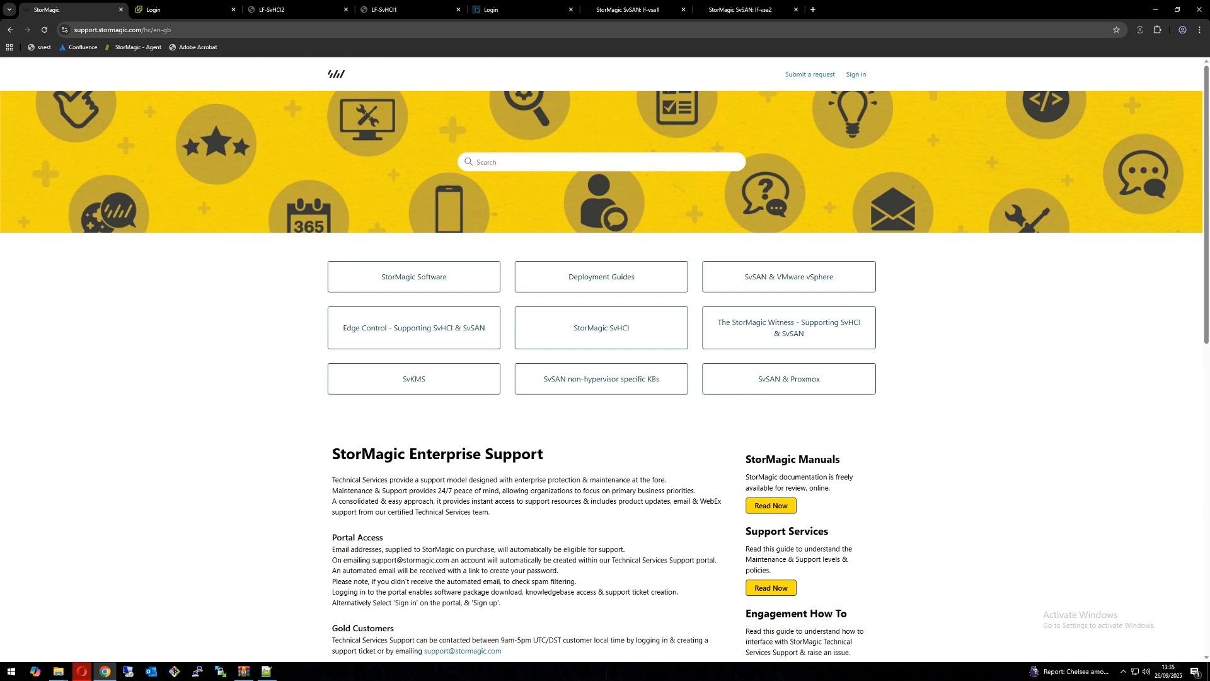
pyautogui.click(856, 75)
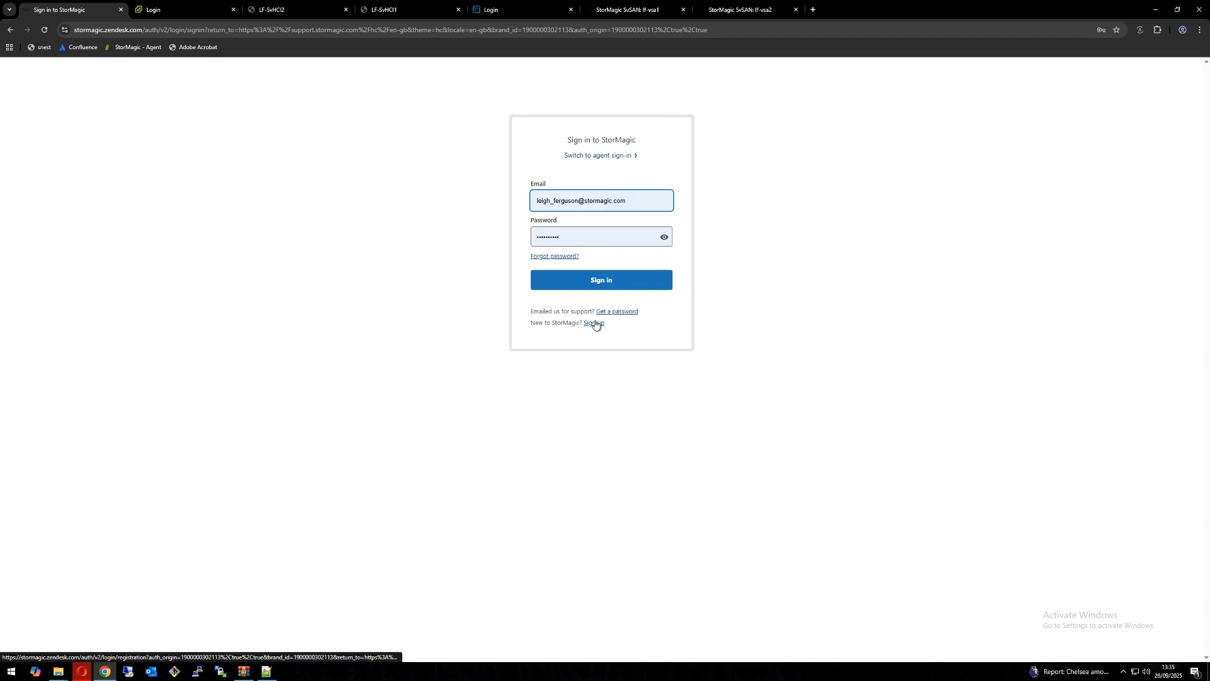
pyautogui.click(610, 278)
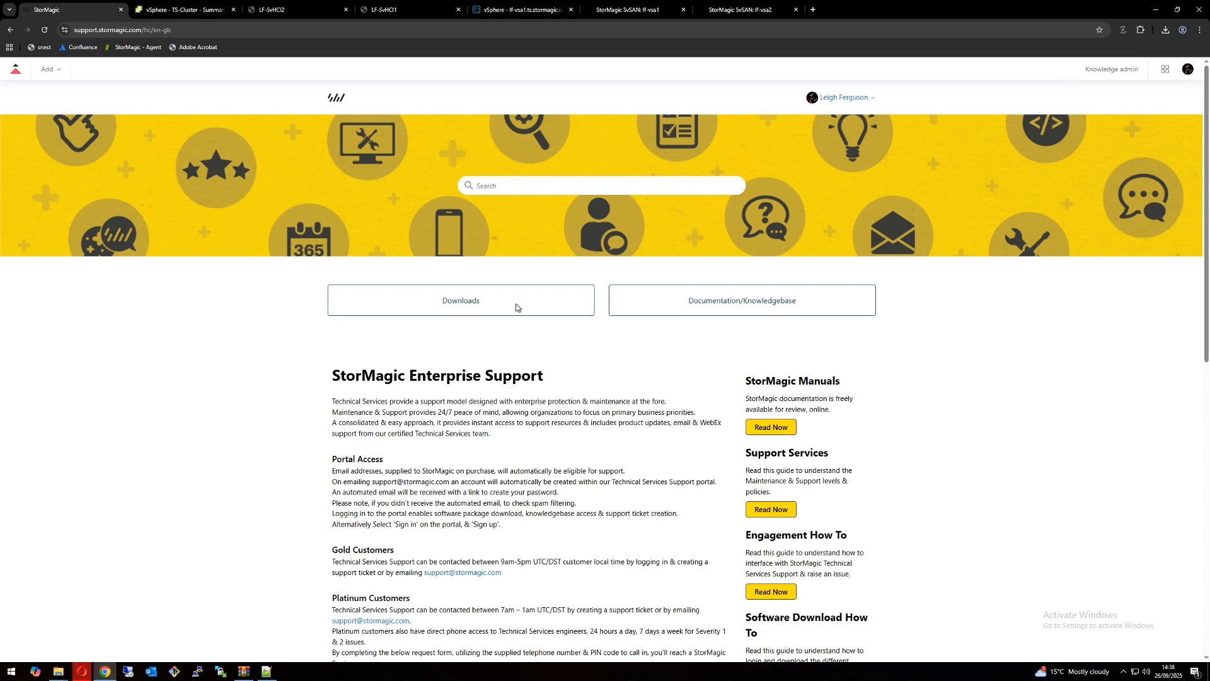
# Step: Open the SvSAN 6.3 Update 1 - Witness Appliance OVA download article and accept its license agreement
pyautogui.click(488, 314)
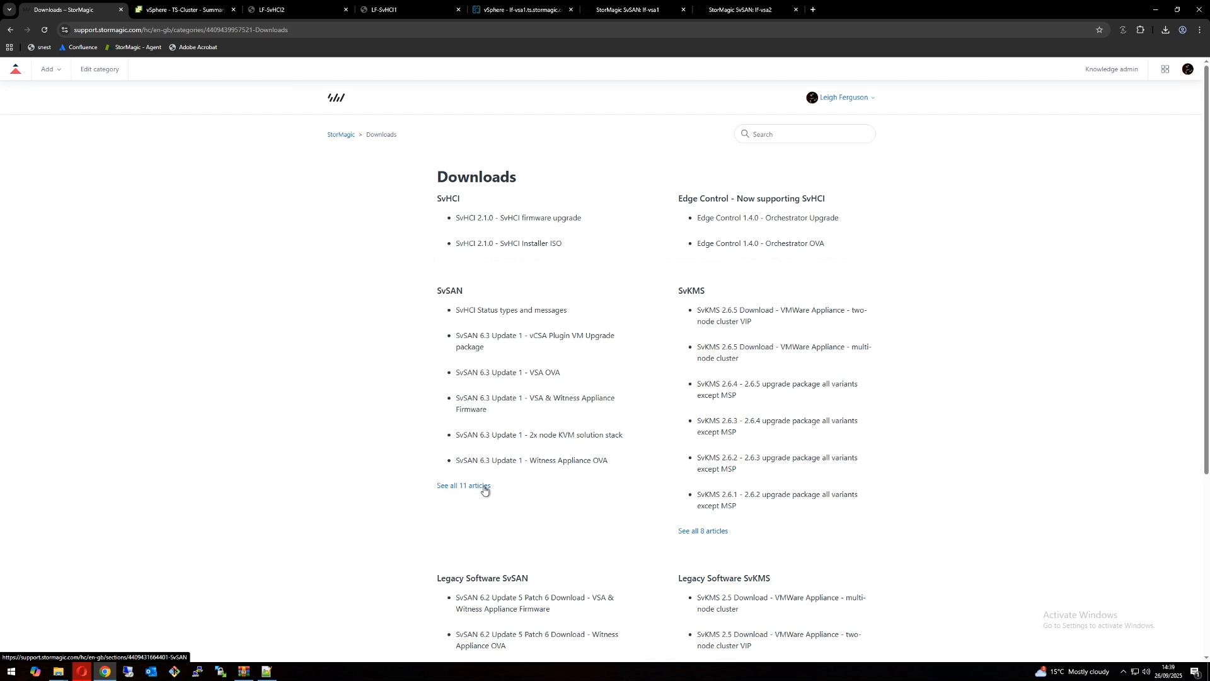
pyautogui.click(567, 466)
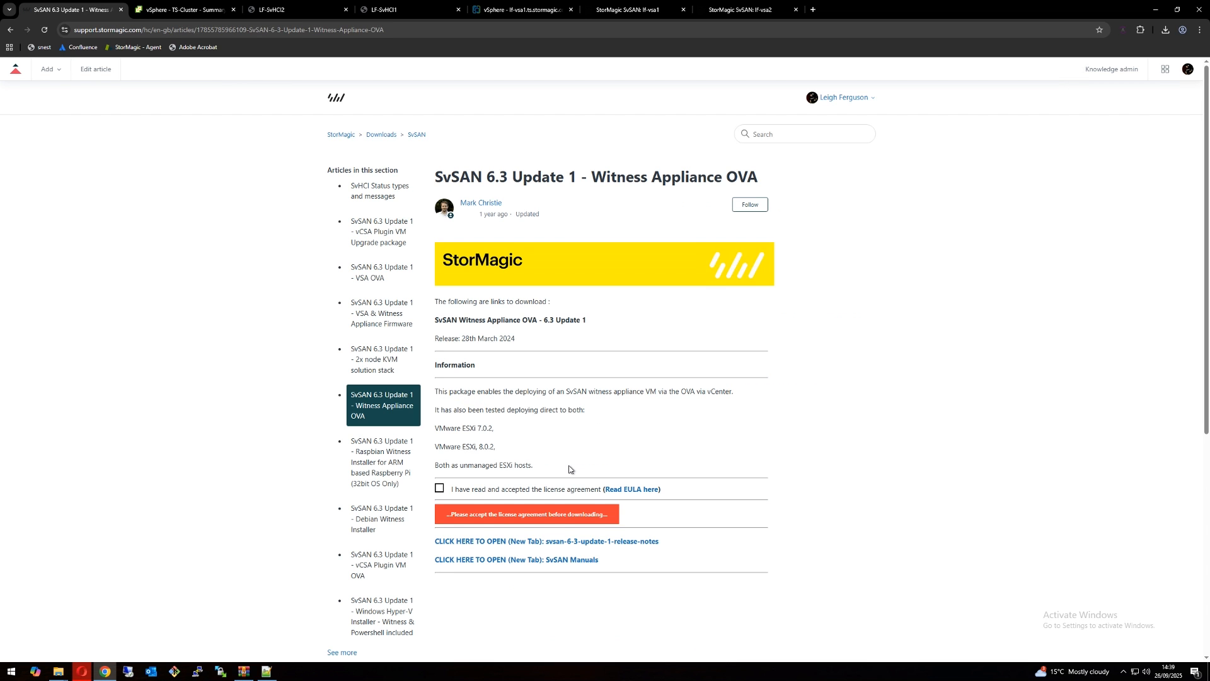
pyautogui.click(454, 492)
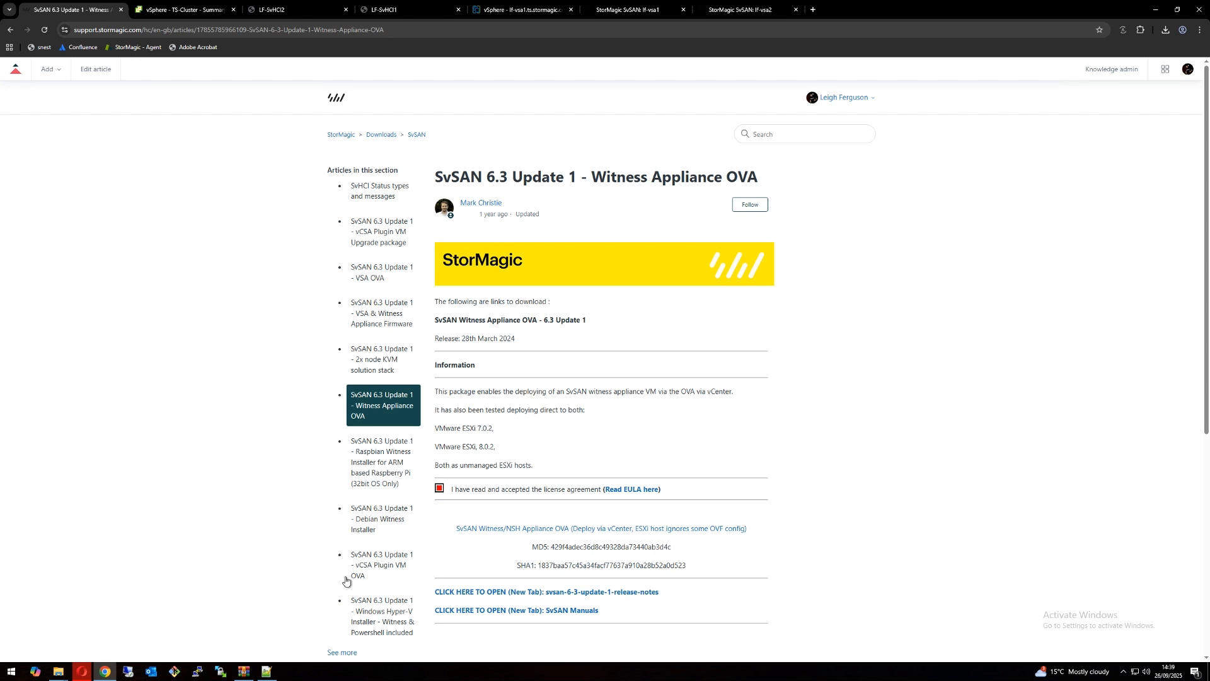
# Step: Check the svsan_6-3-u1_witness_ova folder on the DATA (D:) drive, and view the TS-Cluster and SM Cluster inventories in vSphere
pyautogui.click(58, 672)
pyautogui.click(103, 636)
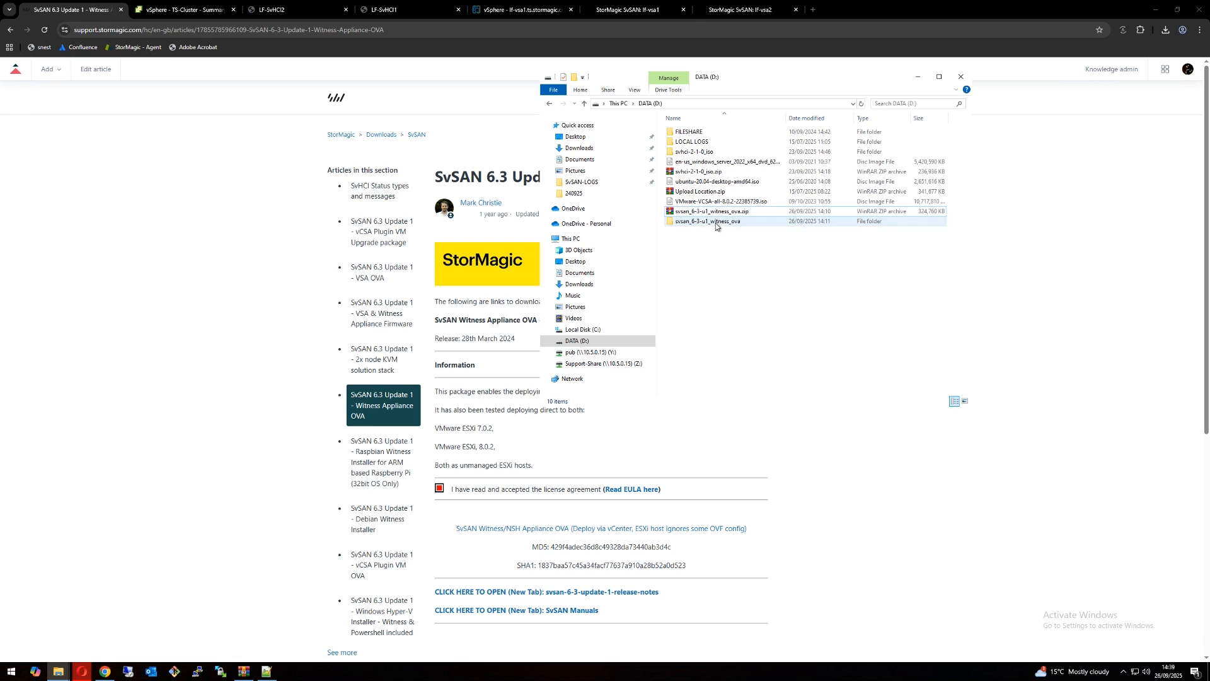
pyautogui.click(196, 14)
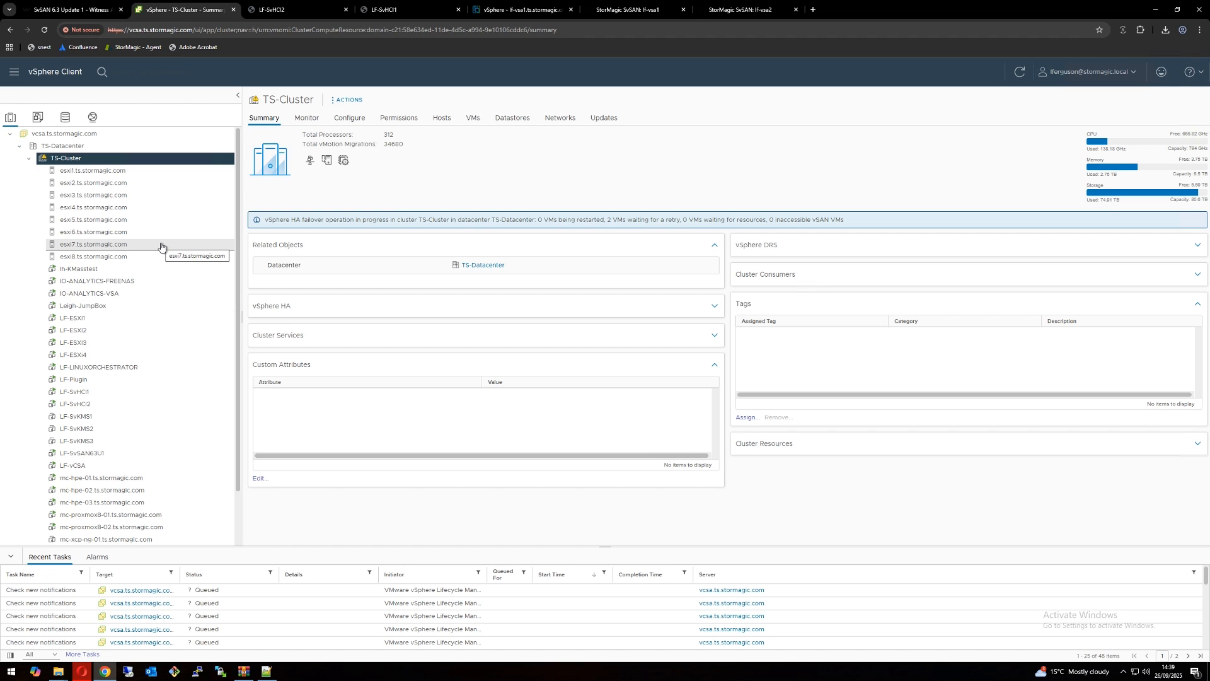
pyautogui.click(512, 13)
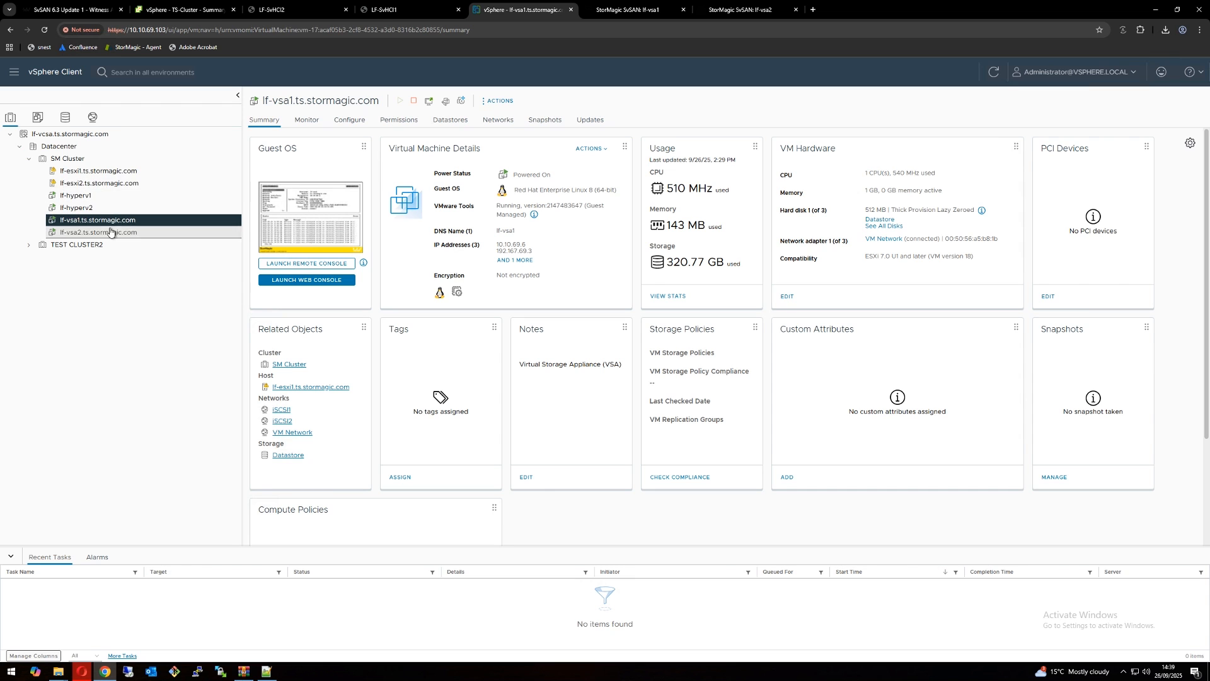
# Step: Start deploying an OVF template on TS-Cluster using the local file StorMagic_SvSAN_WITNESS_6.3.U1.52061.ova from the svsan_6-3-u1_witness_ova folder
pyautogui.click(184, 13)
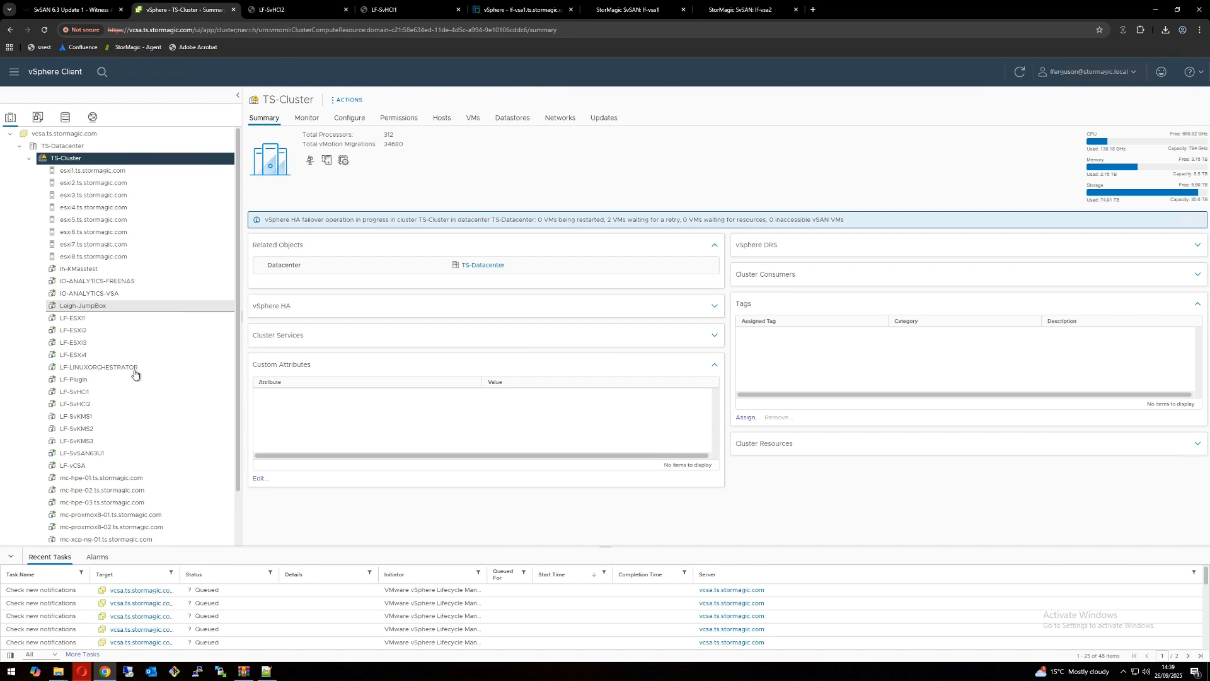
pyautogui.rightClick(89, 160)
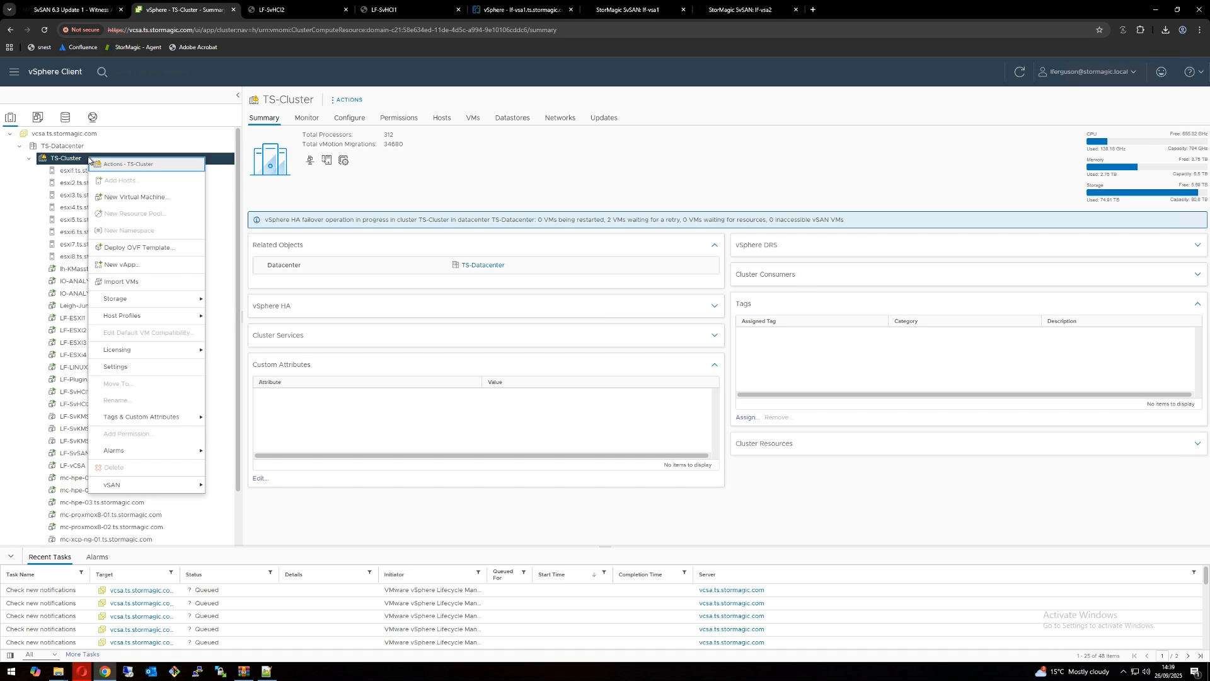
pyautogui.click(126, 250)
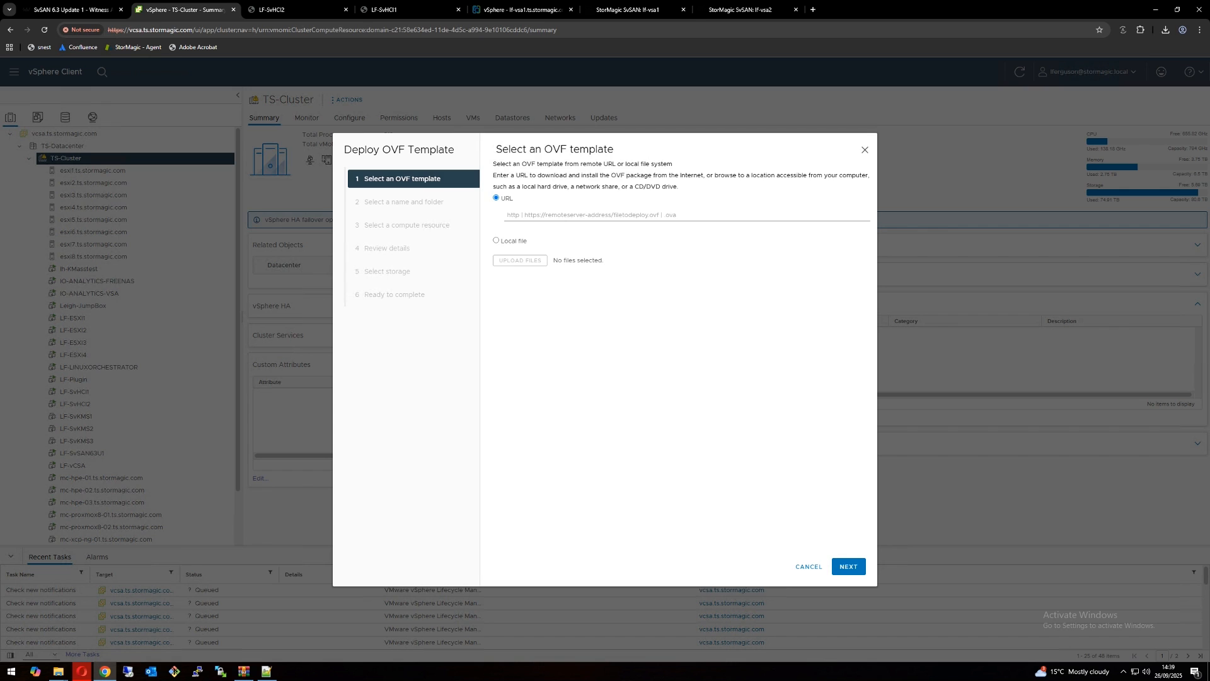
pyautogui.click(497, 241)
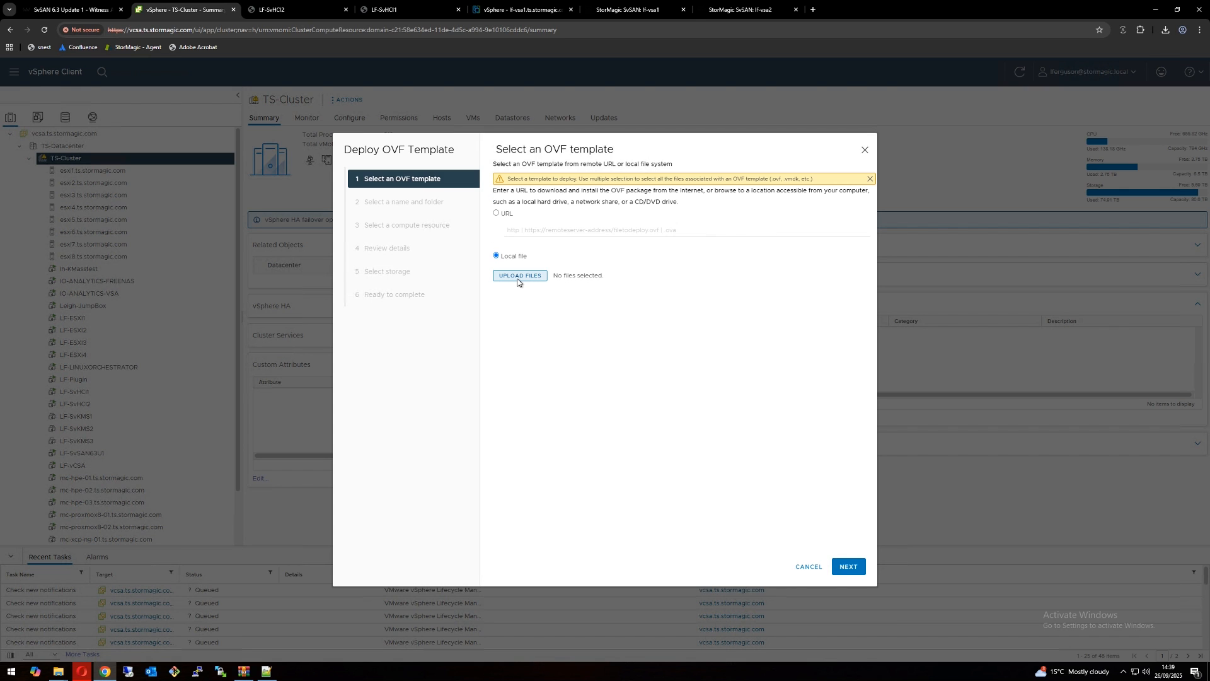
pyautogui.click(517, 278)
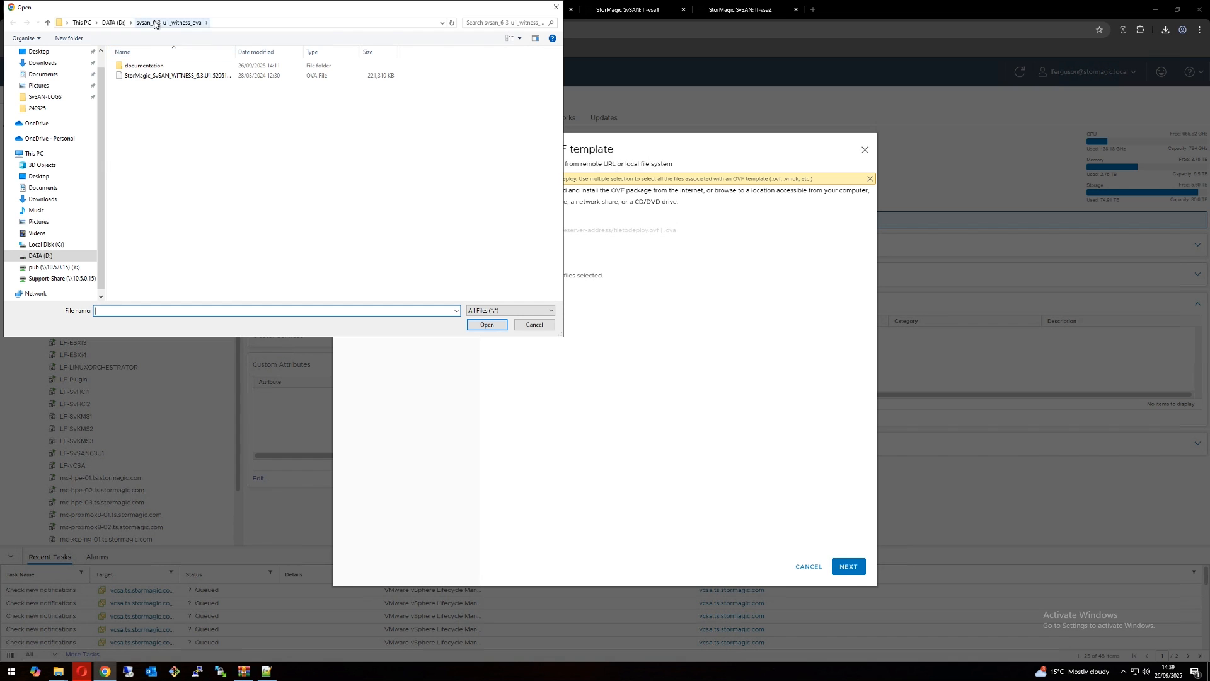
pyautogui.click(114, 23)
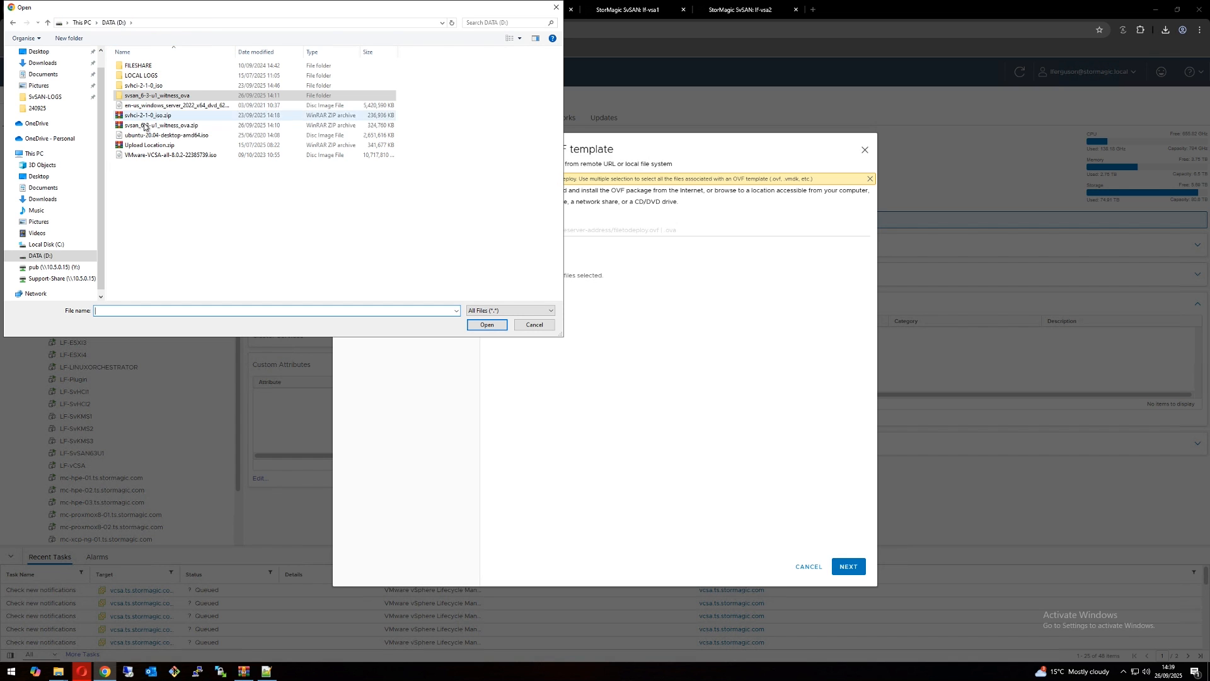
pyautogui.doubleClick(188, 96)
pyautogui.doubleClick(136, 76)
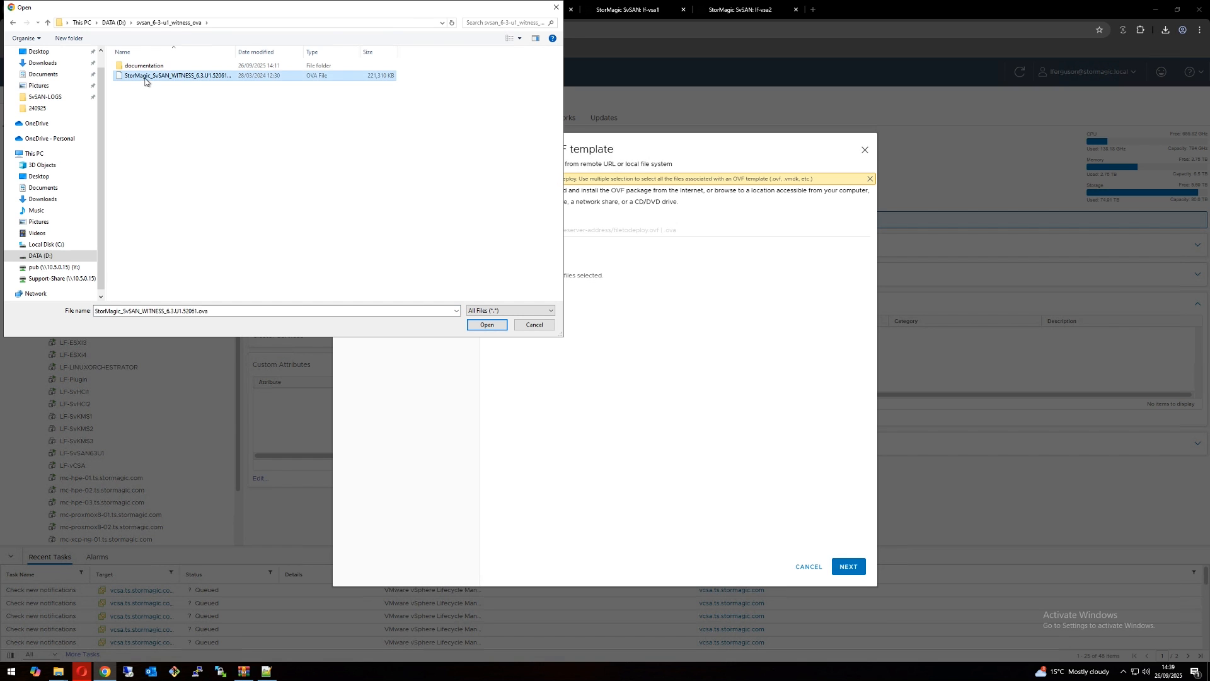
pyautogui.click(848, 567)
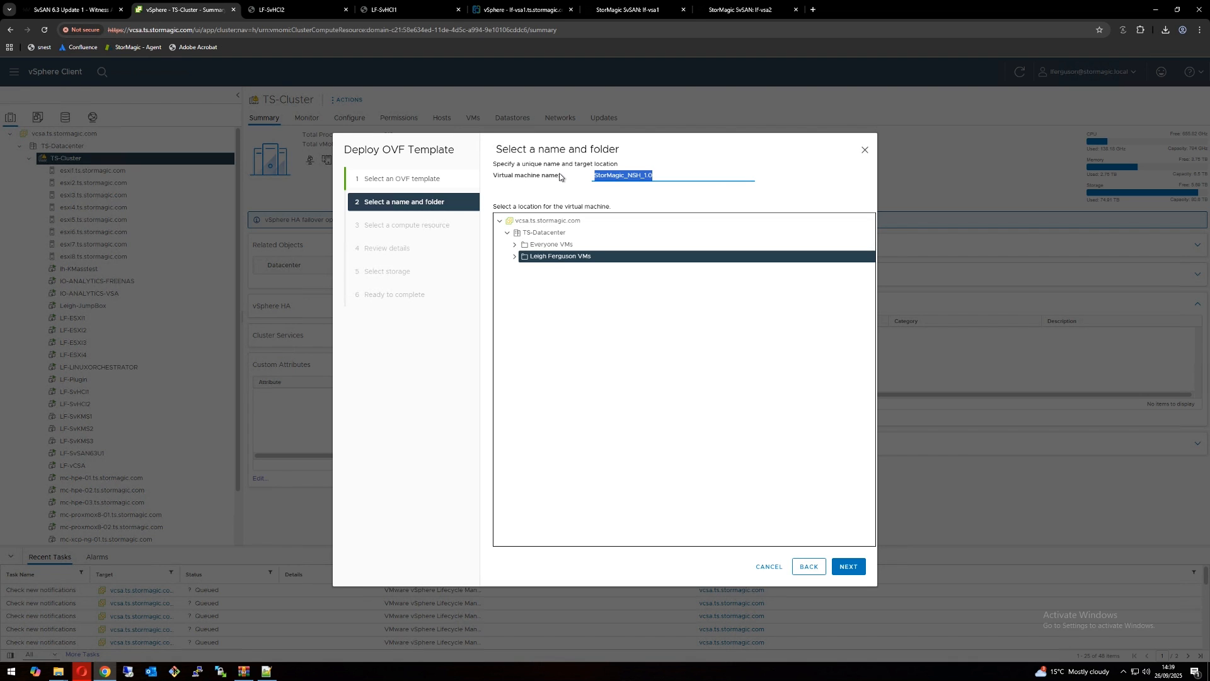
# Step: Name the virtual machine lf-witness and use TS-Cluster as its compute resource
pyautogui.write('lf-witness')
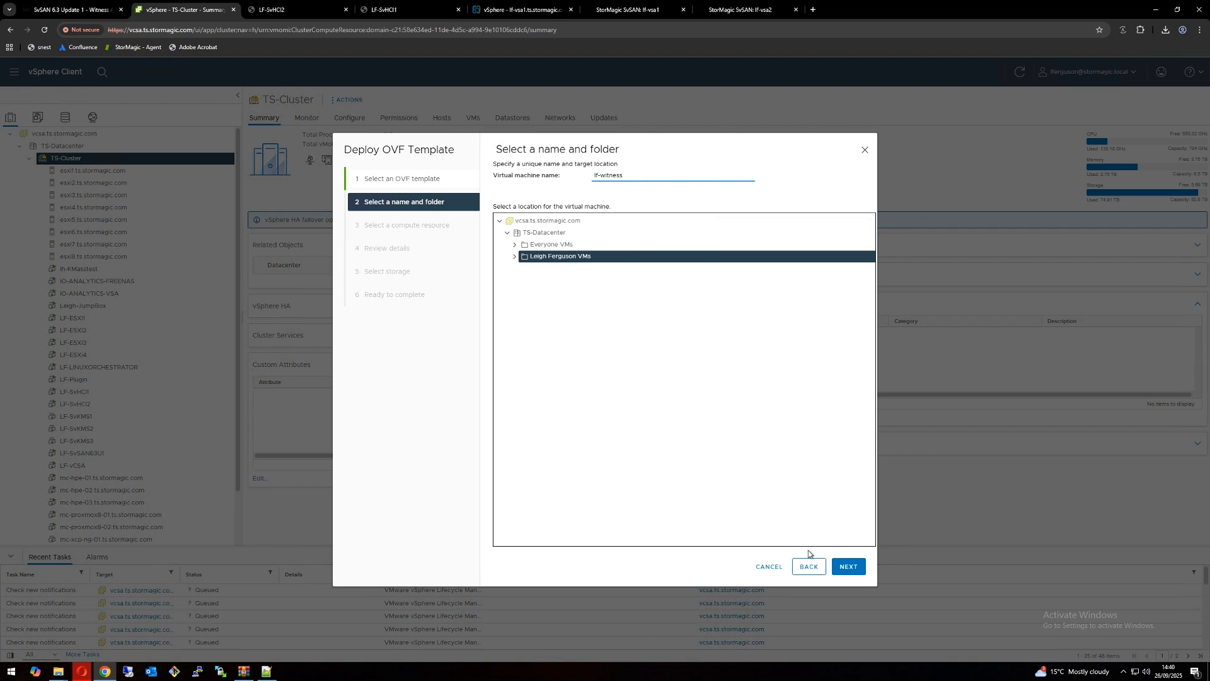
pyautogui.click(841, 566)
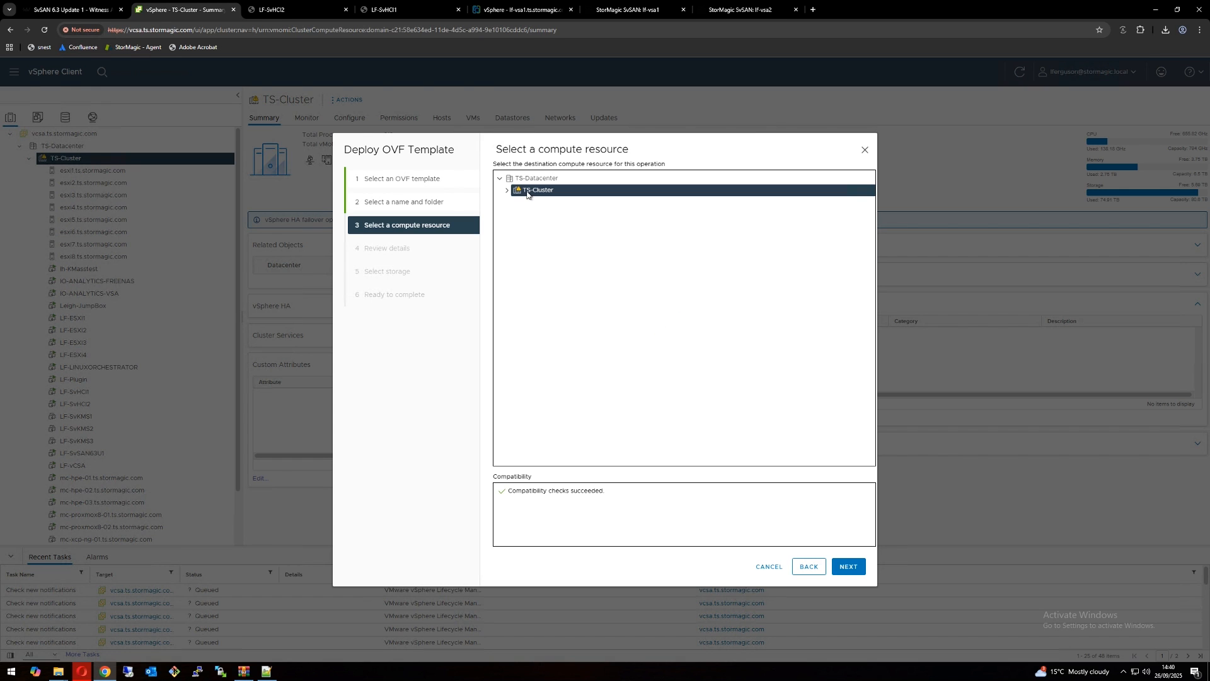
pyautogui.click(507, 190)
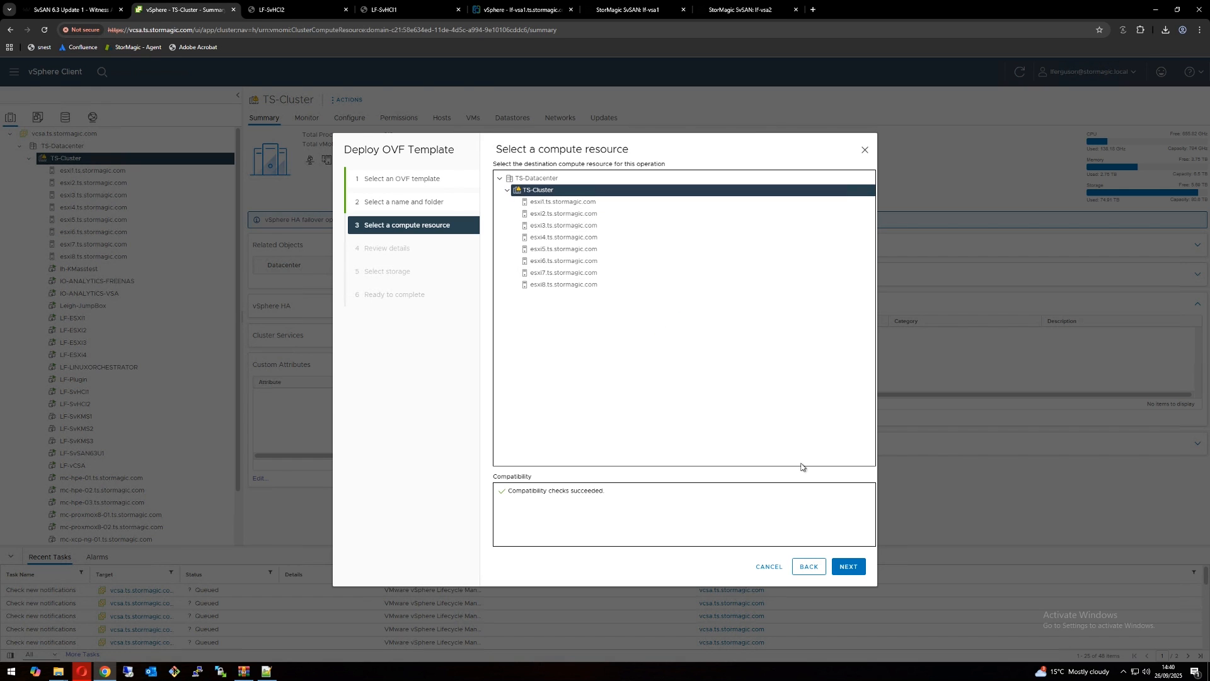
pyautogui.click(853, 567)
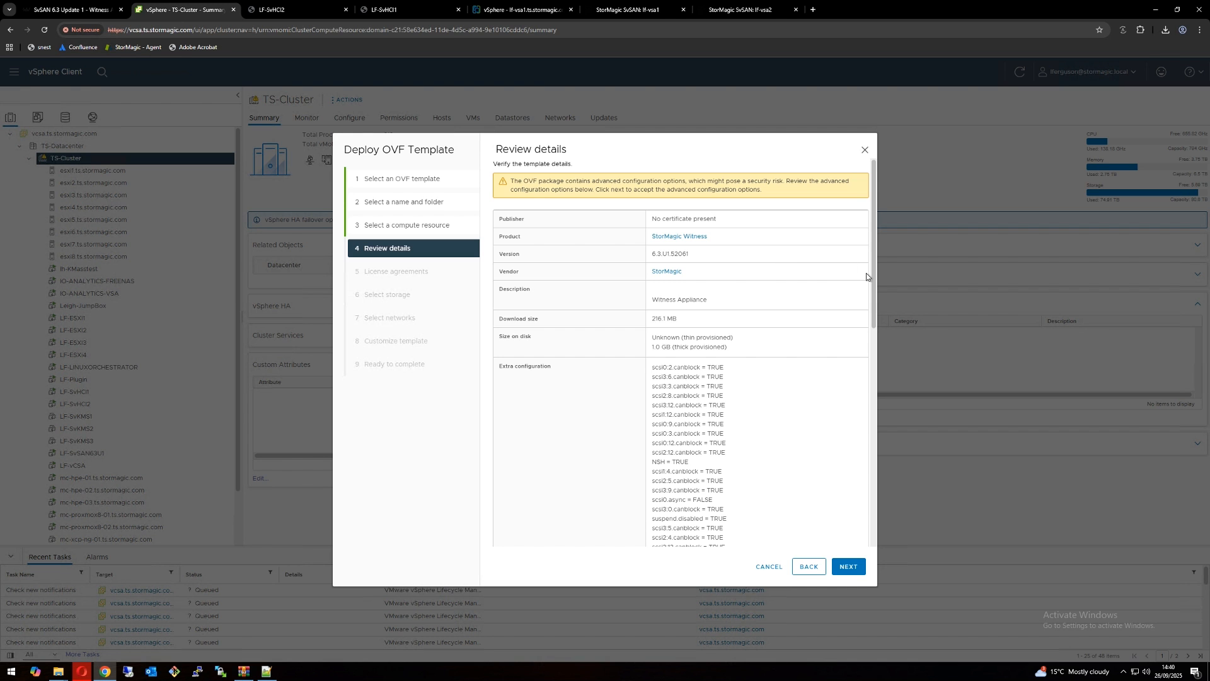
# Step: Review the OVF template details and accept all license agreements
pyautogui.moveTo(875, 293); pyautogui.dragTo(870, 535)
pyautogui.click(856, 568)
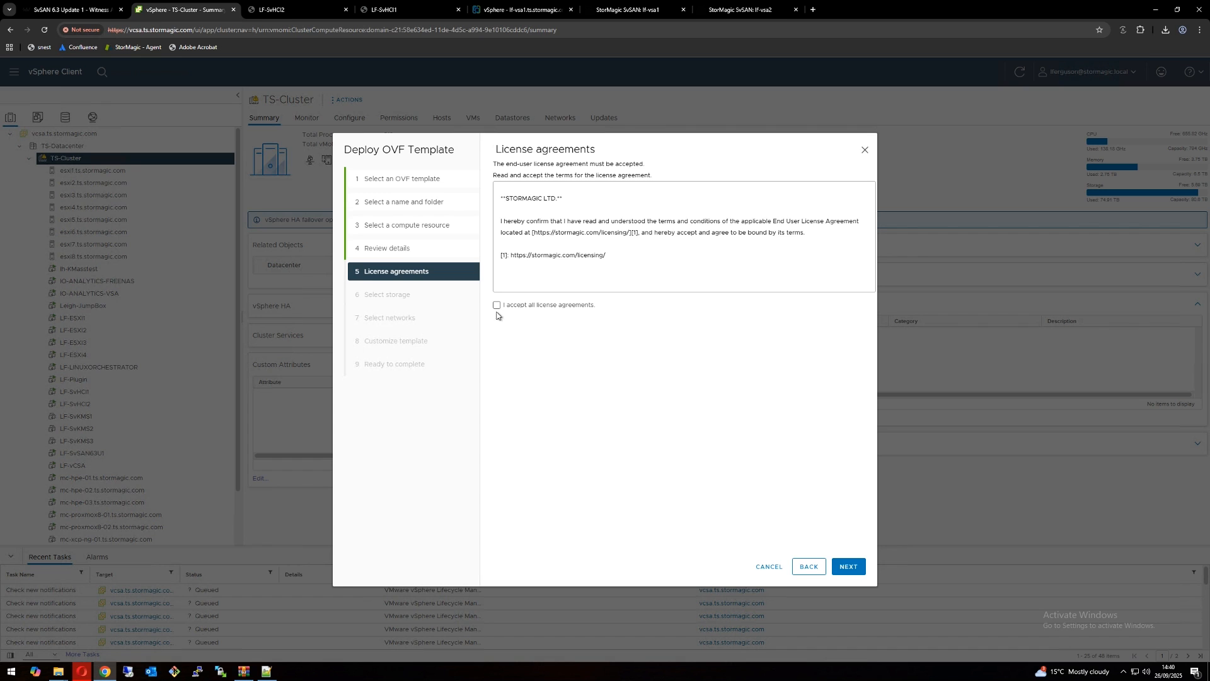
pyautogui.click(497, 305)
pyautogui.click(848, 566)
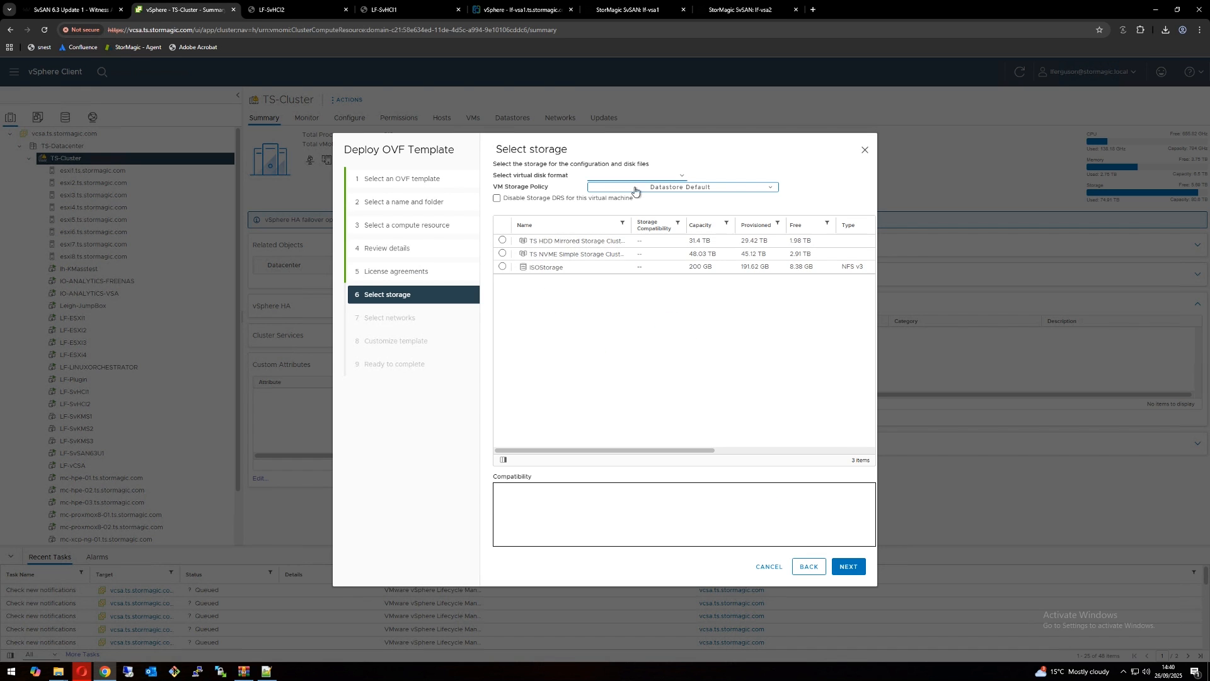
# Step: Store the virtual machine on the TS NVME Simple Storage Cluster using the Thin Provision disk format
pyautogui.click(503, 255)
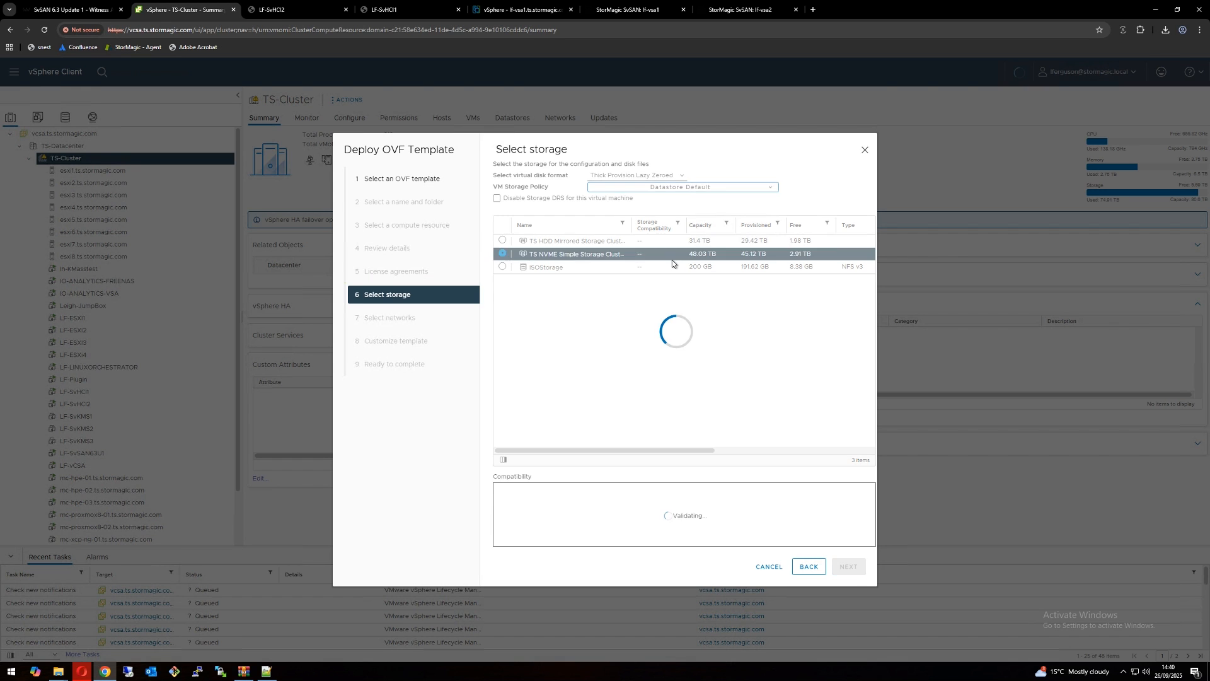
pyautogui.click(643, 175)
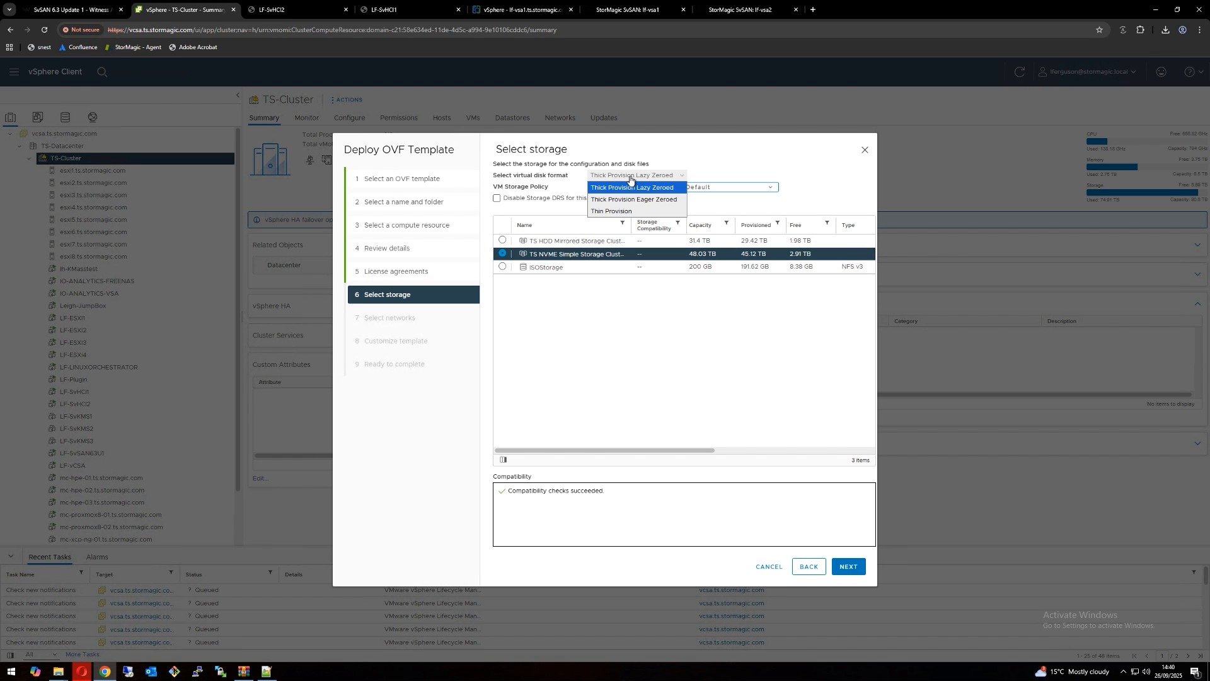
pyautogui.click(681, 177)
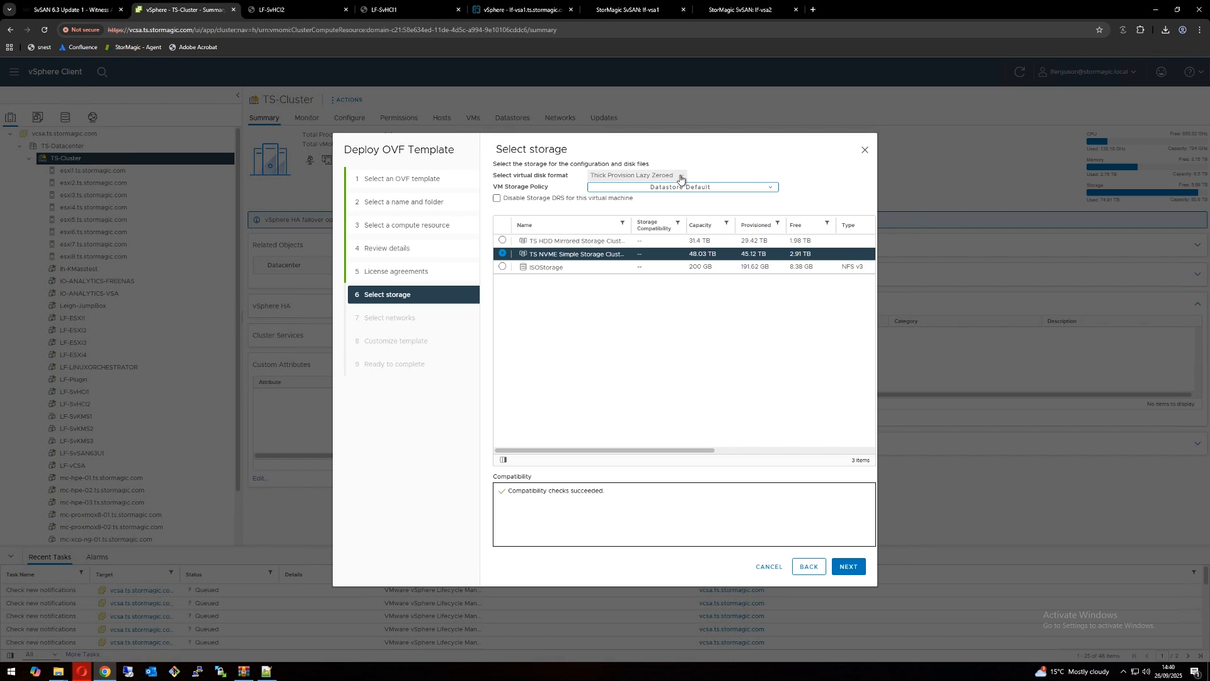
pyautogui.click(681, 178)
pyautogui.click(631, 213)
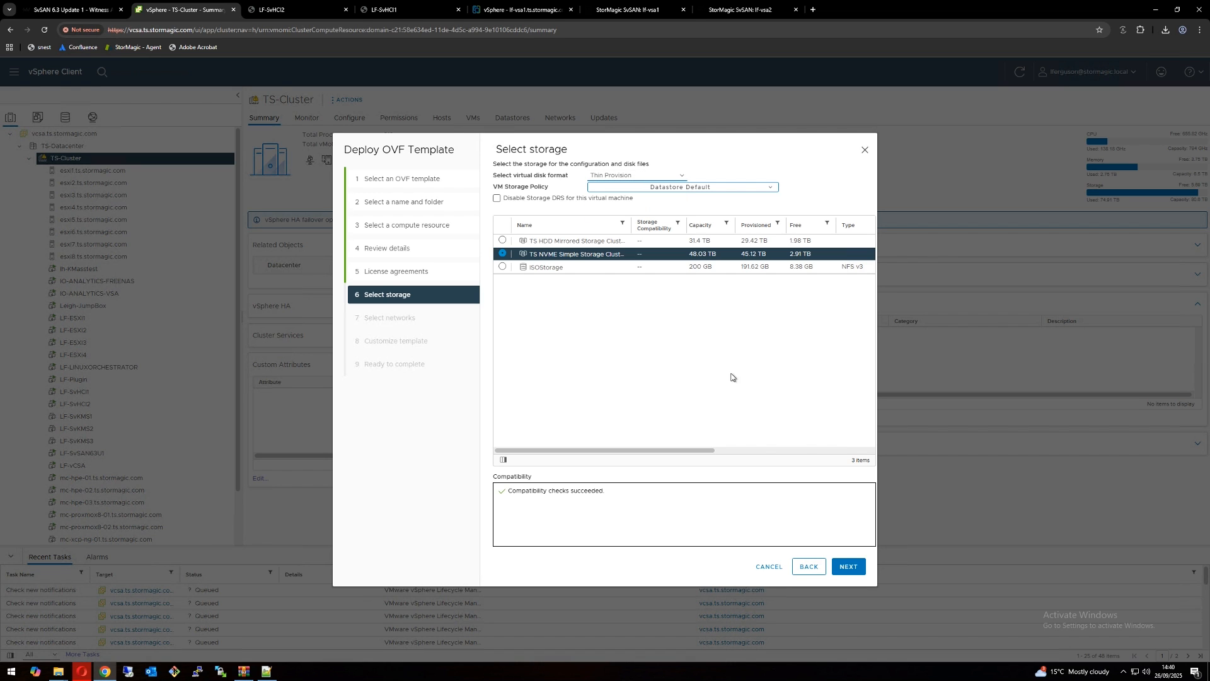
pyautogui.click(849, 566)
# Step: Map the LAN source network to the destination network LF - LAN - 10.10.69.0/24
pyautogui.click(731, 207)
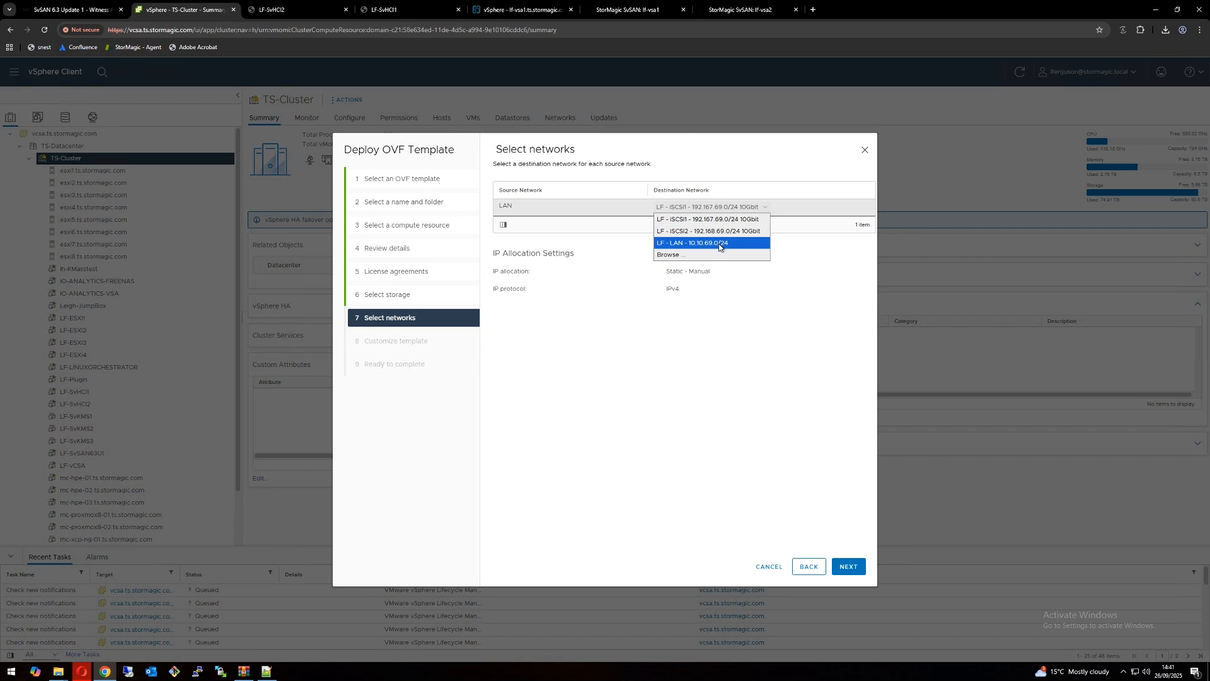
pyautogui.click(718, 244)
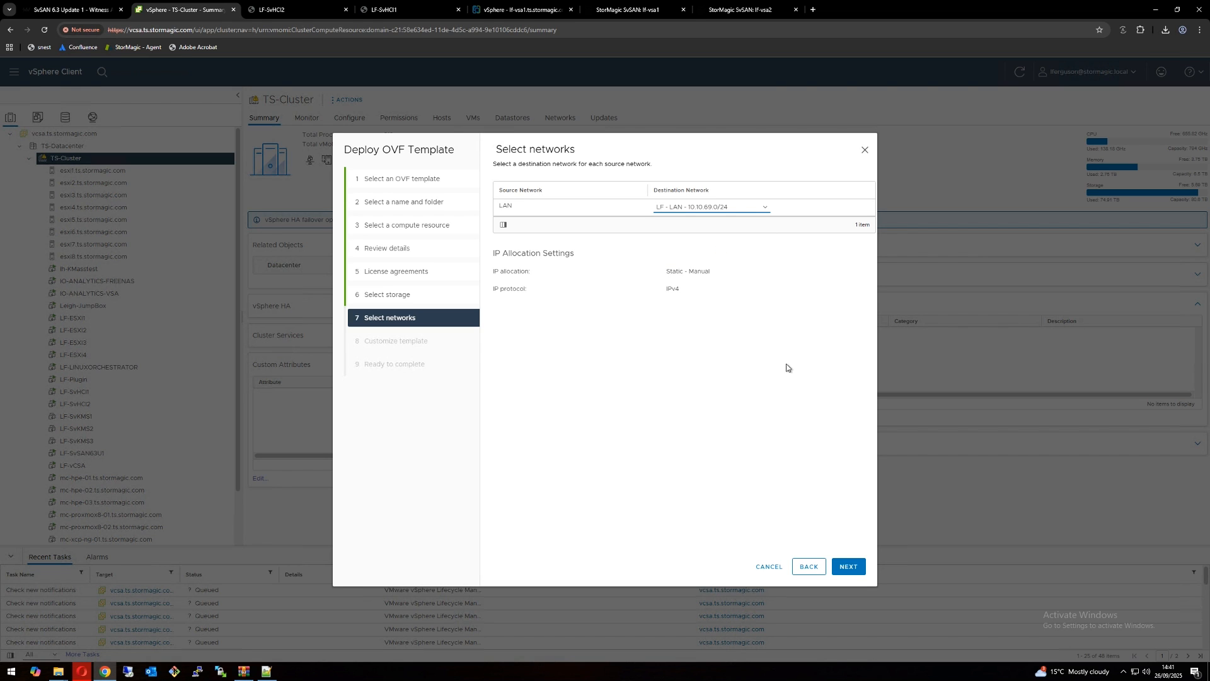
pyautogui.click(849, 566)
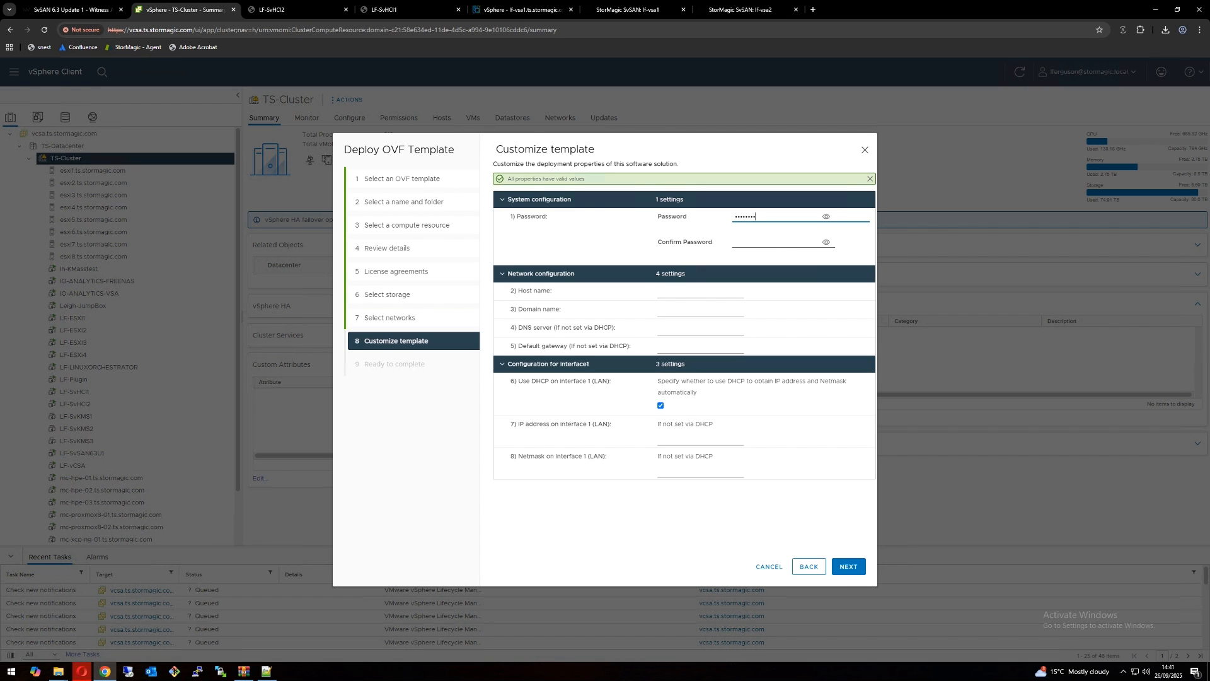
# Step: Enter and confirm the appliance password in the template's system configuration
pyautogui.press('Tab')
pyautogui.press('Tab')
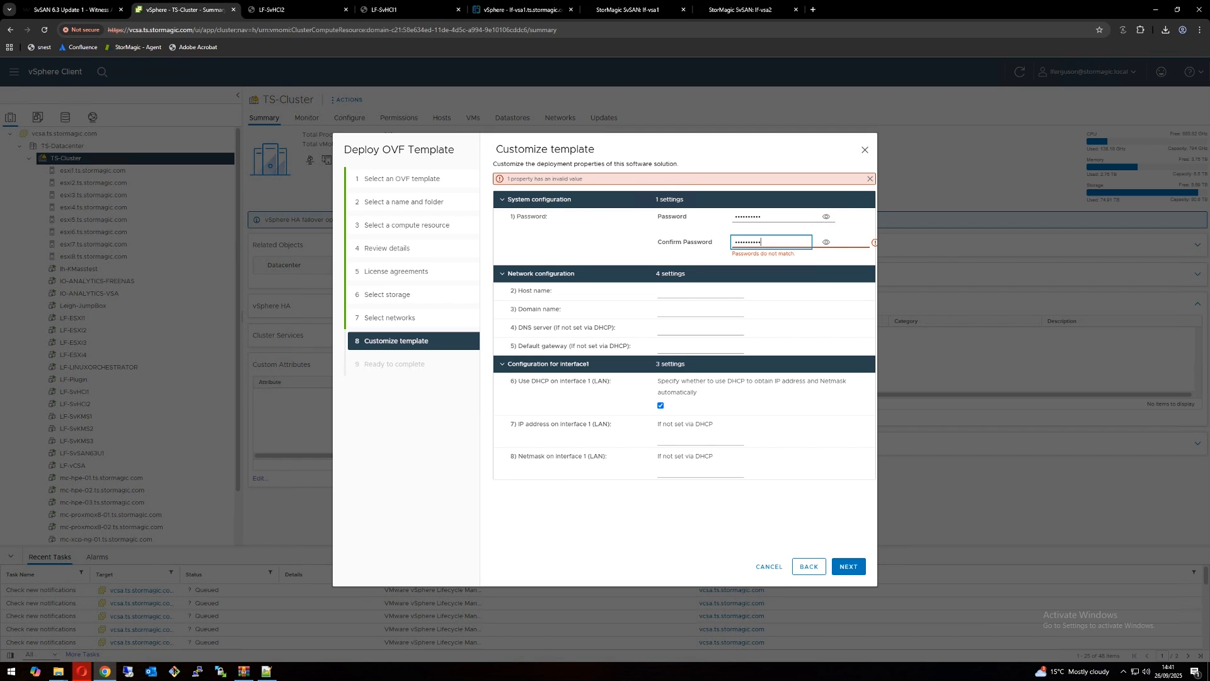
pyautogui.press('Tab')
pyautogui.press('Tab')
pyautogui.press('Tab')
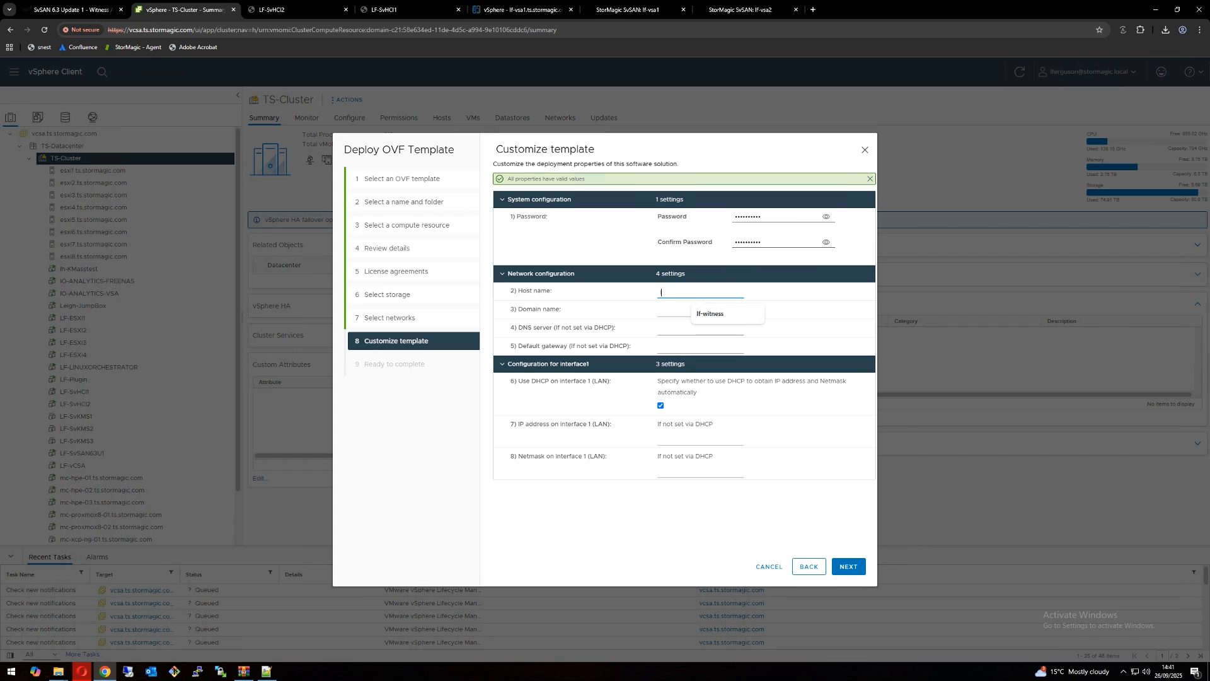
# Step: Set the appliance host name to lf-witness and the domain name to ts.stormagic.com
pyautogui.write('lf-witness')
pyautogui.press('Tab')
pyautogui.write('ts.stormagic.com')
pyautogui.press('Tab')
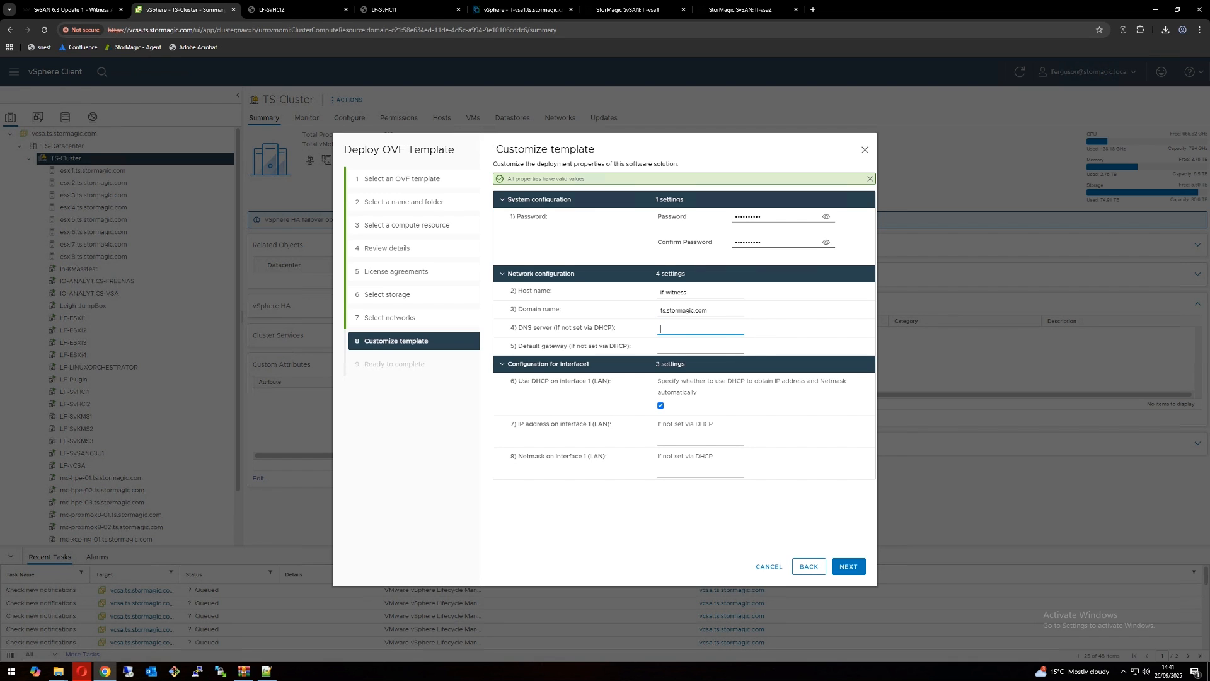
# Step: Set the DNS server to 10.200.0.1 and the default gateway to 10.10.69.254
pyautogui.write('10.200.0.1')
pyautogui.press('Tab')
pyautogui.write('10')
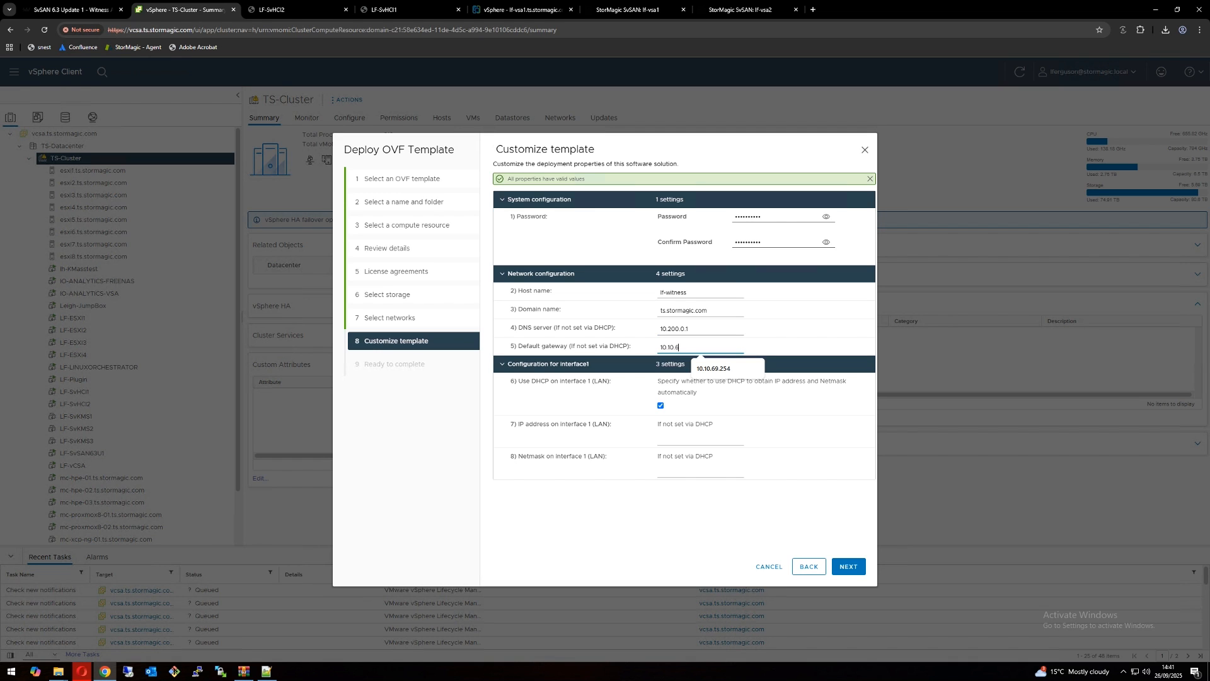
pyautogui.write('.10.69.254')
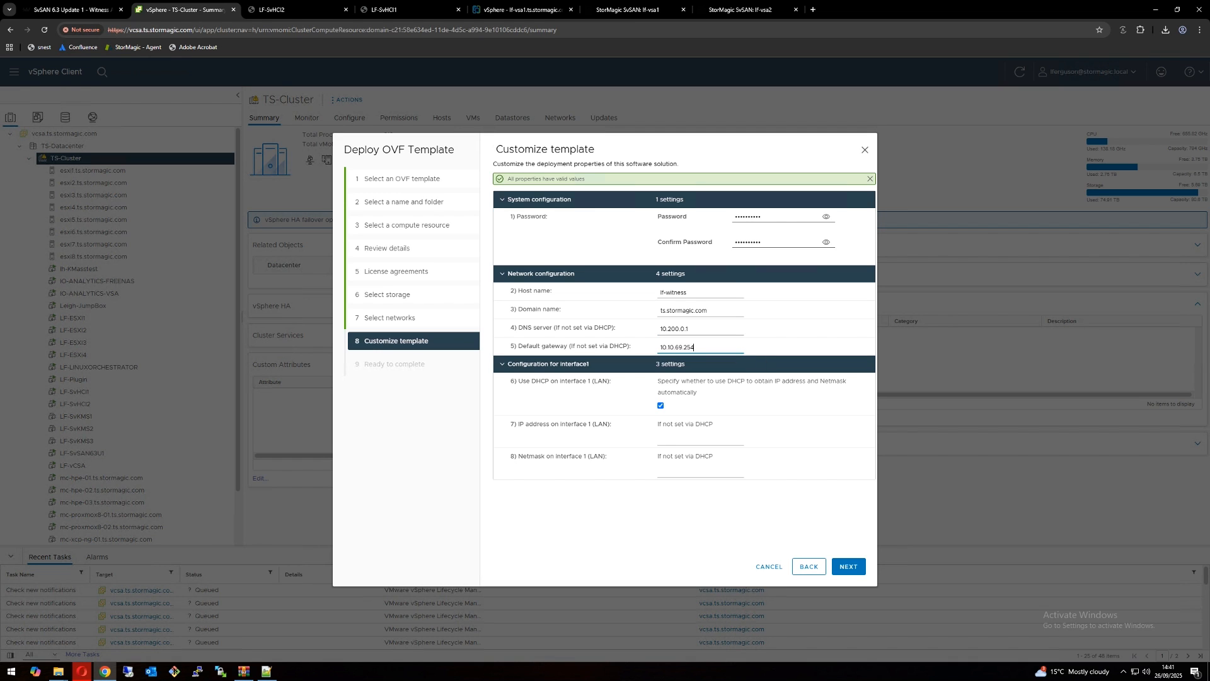
# Step: Disable DHCP on interface 1, assign IP address 10.10.69.66 with netmask 255.255.255.0, and finish the OVF deployment
pyautogui.click(661, 407)
pyautogui.click(680, 440)
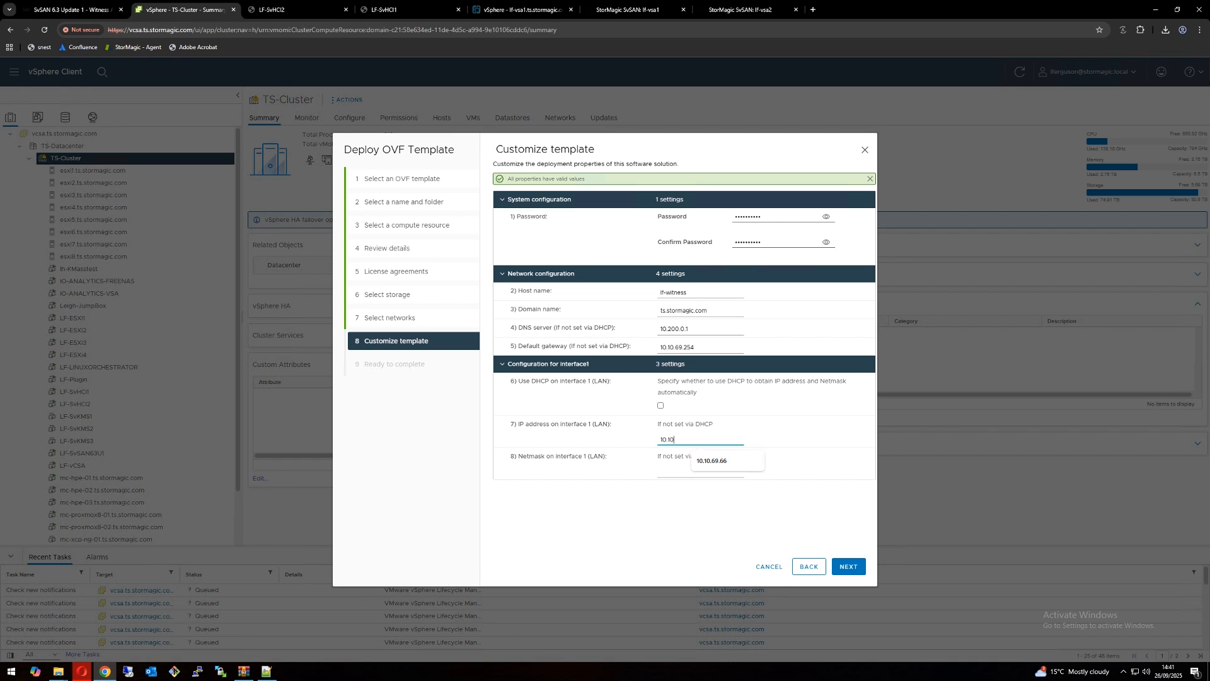
pyautogui.write('10.10.69.66')
pyautogui.click(681, 473)
pyautogui.press('Down')
pyautogui.press('Return')
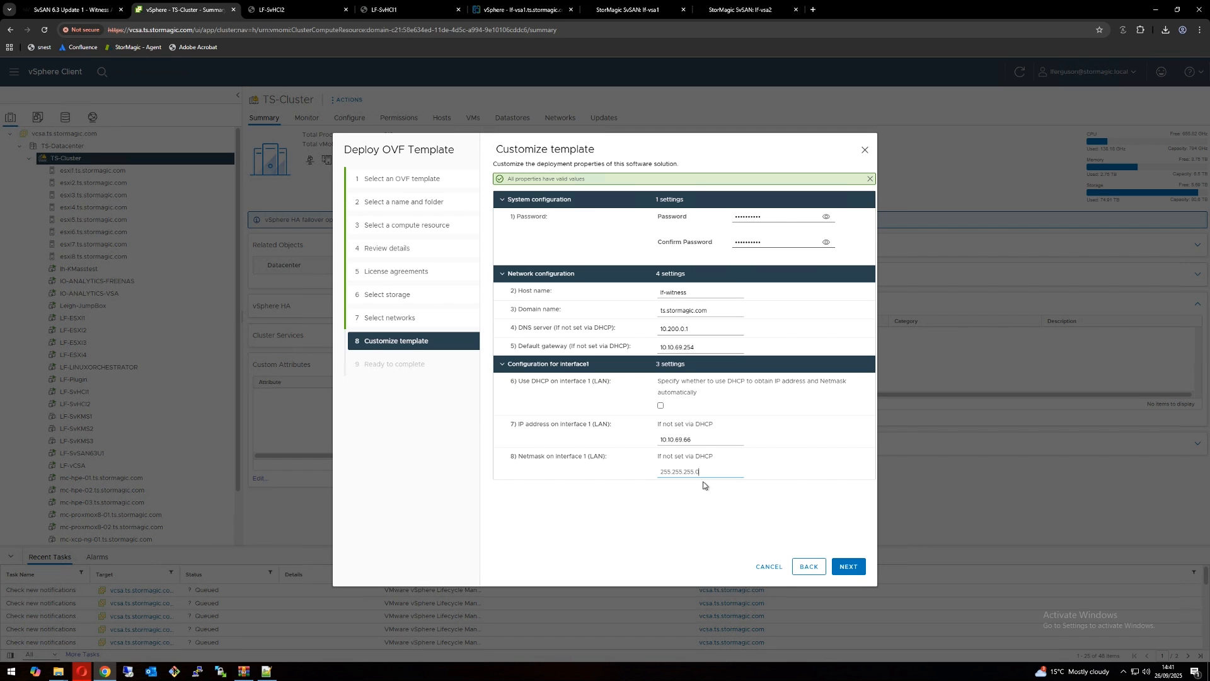
pyautogui.click(861, 566)
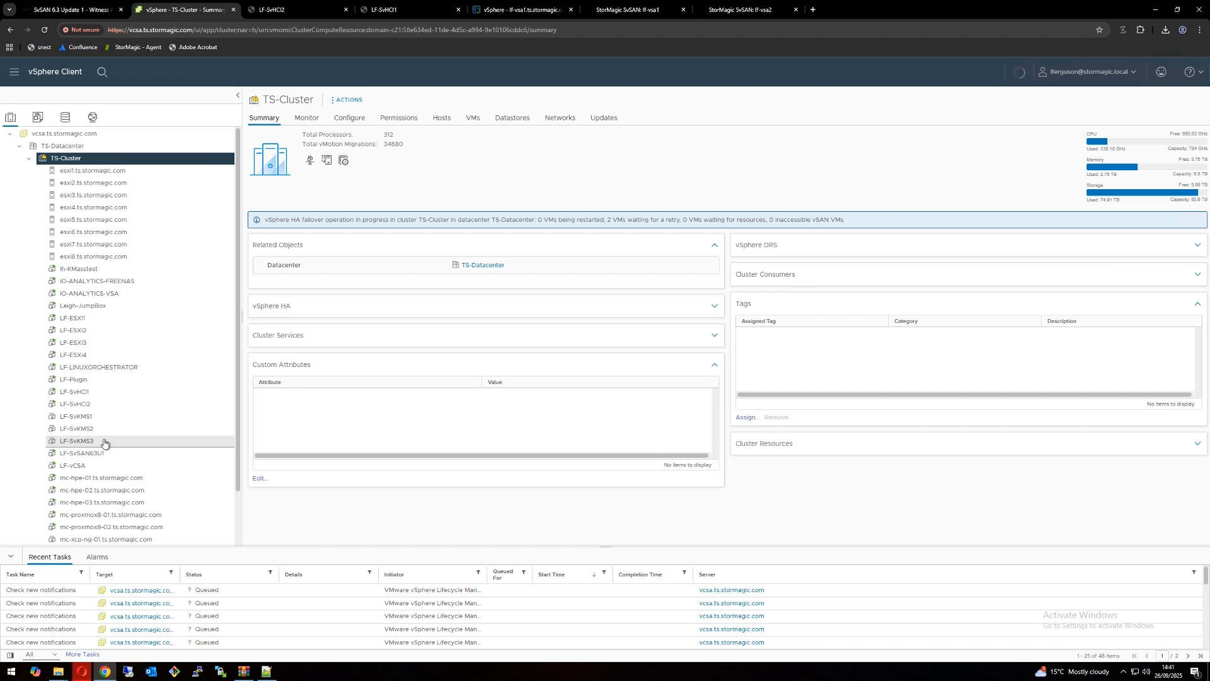
# Step: View the LF-SvSAN63U1 virtual machine's summary in vSphere and examine the witness hosts on lf-vsa1's SvSAN Discovery page
pyautogui.scroll(-1, 113, 433)
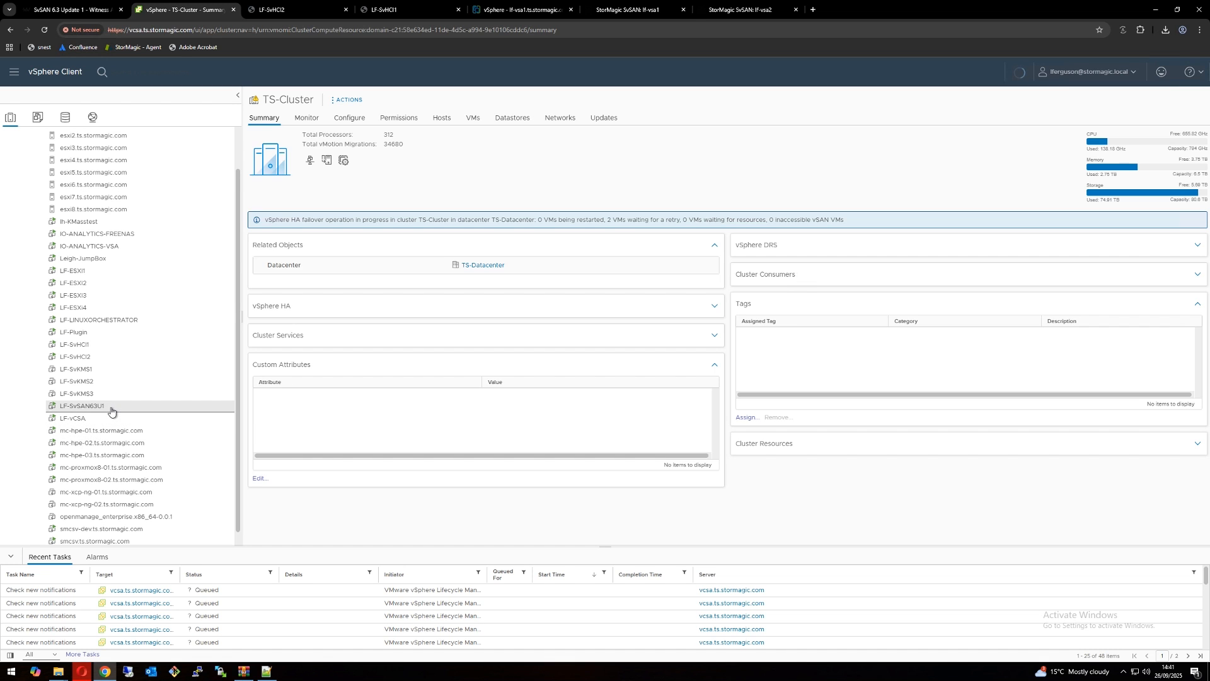
pyautogui.click(110, 410)
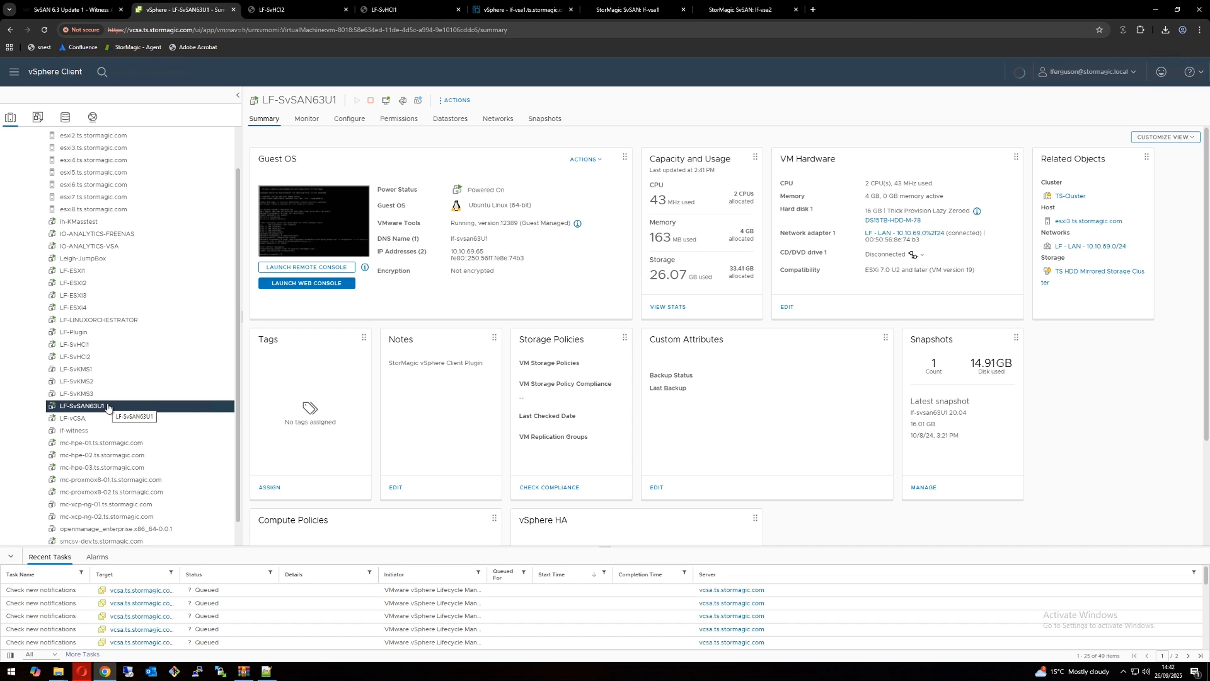
pyautogui.click(626, 12)
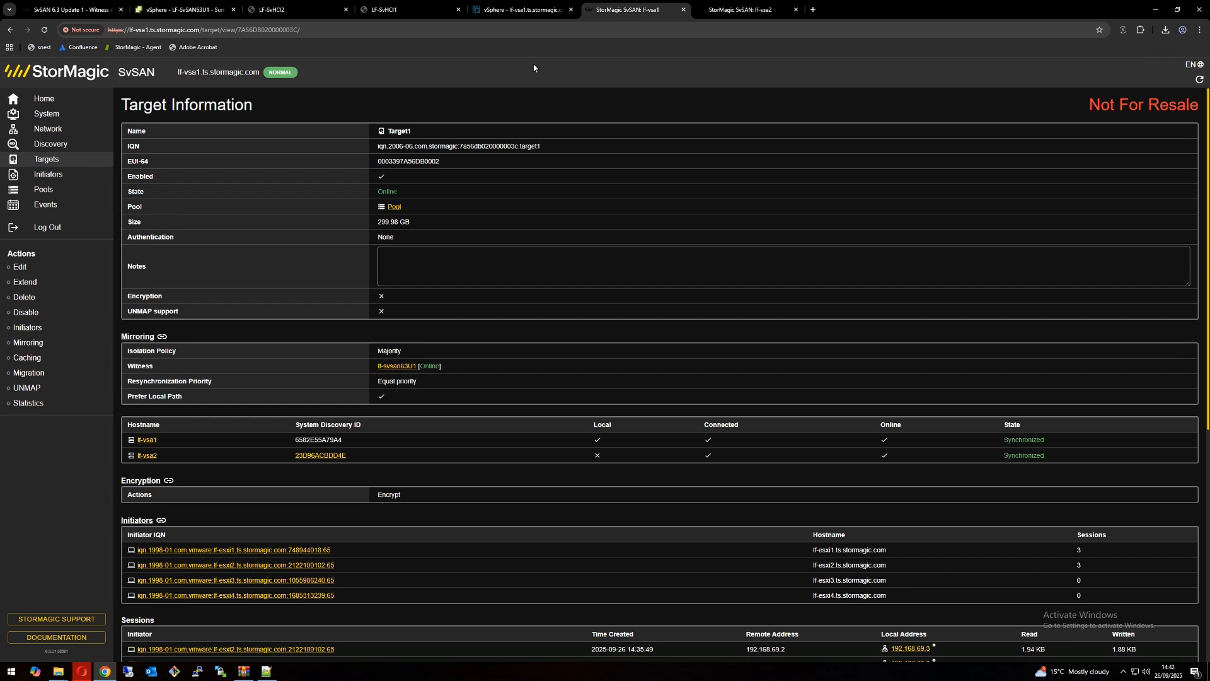
pyautogui.click(47, 146)
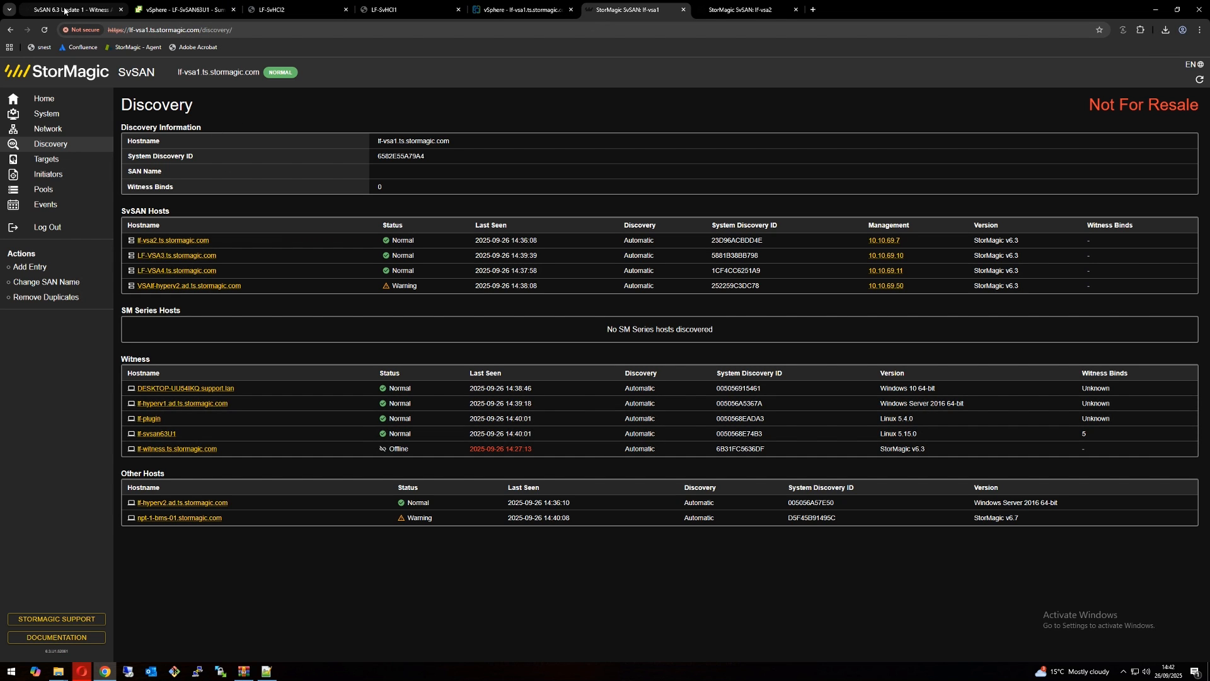
# Step: Switch to vSphere, power on the lf-witness virtual machine and open its web console
pyautogui.click(182, 9)
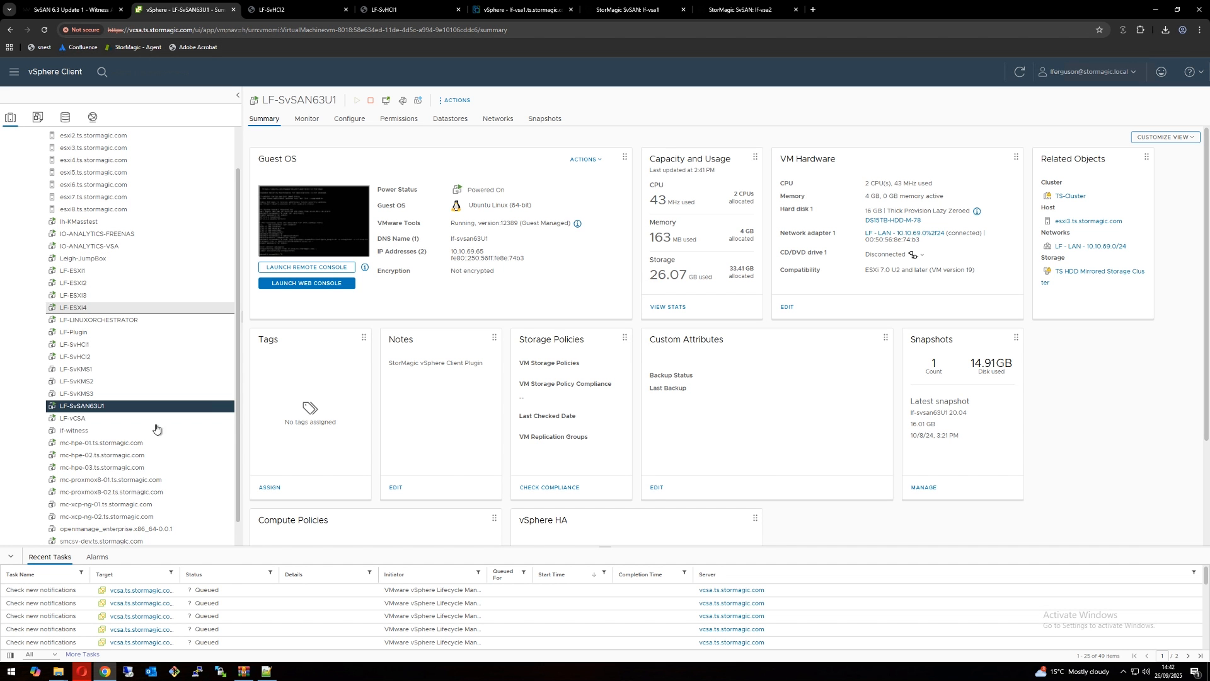
pyautogui.click(104, 432)
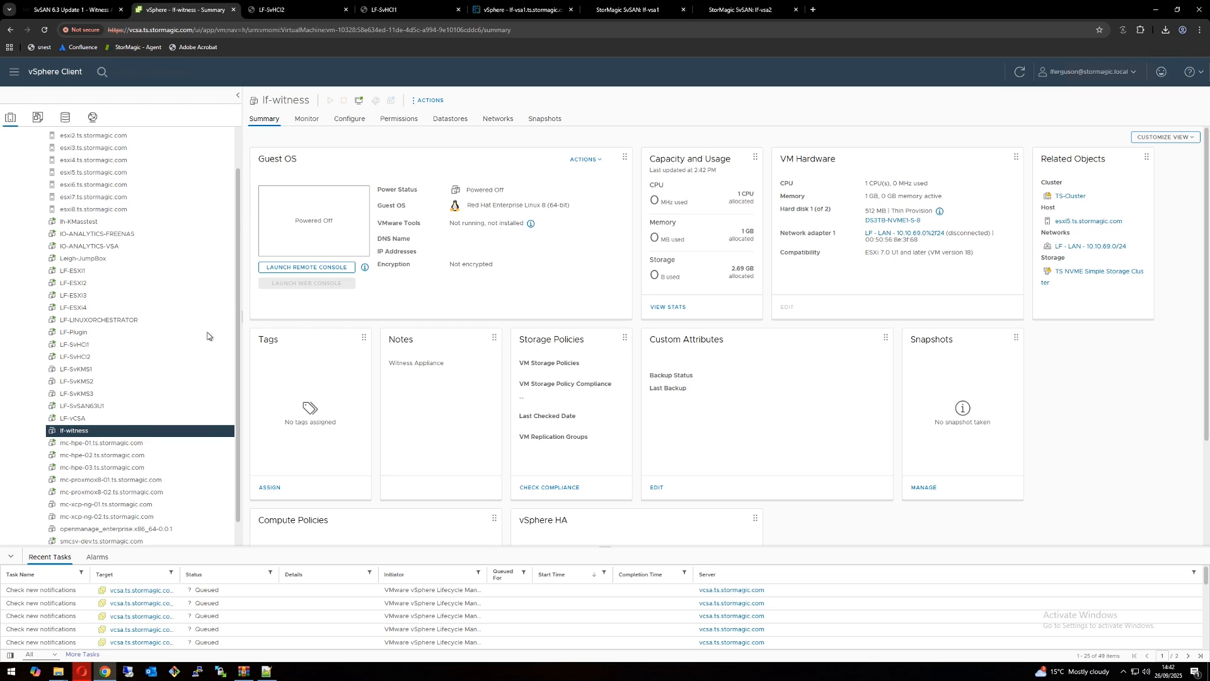
pyautogui.rightClick(90, 434)
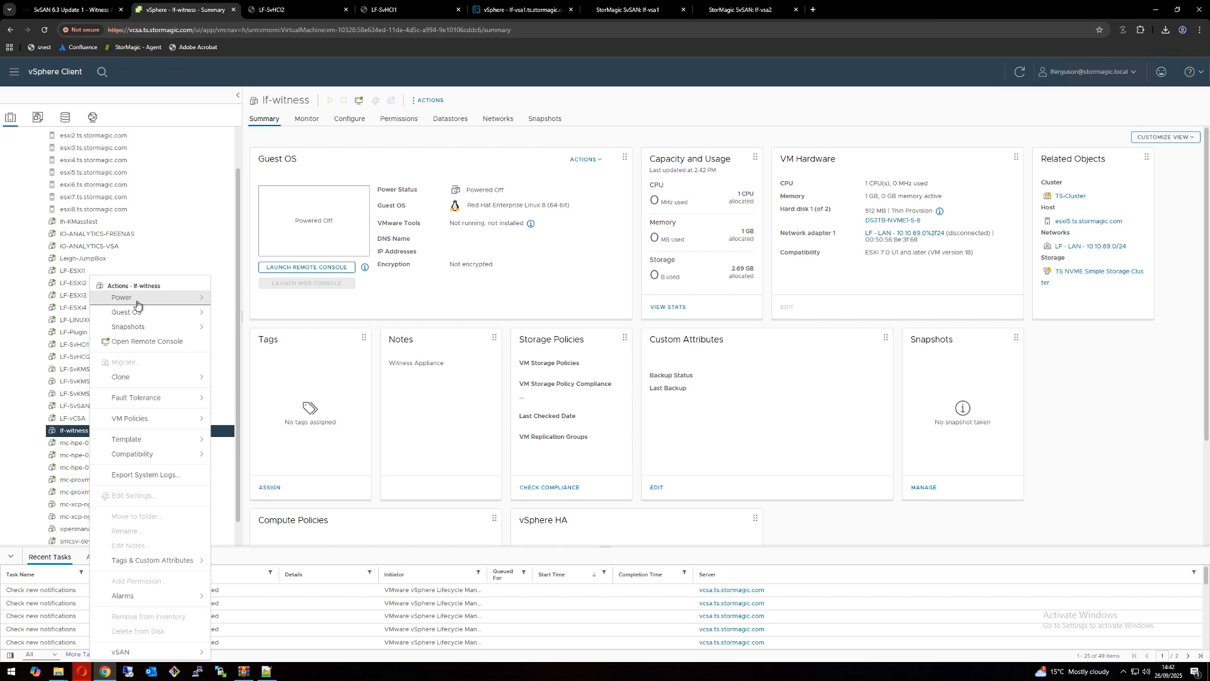
pyautogui.moveTo(137, 305)
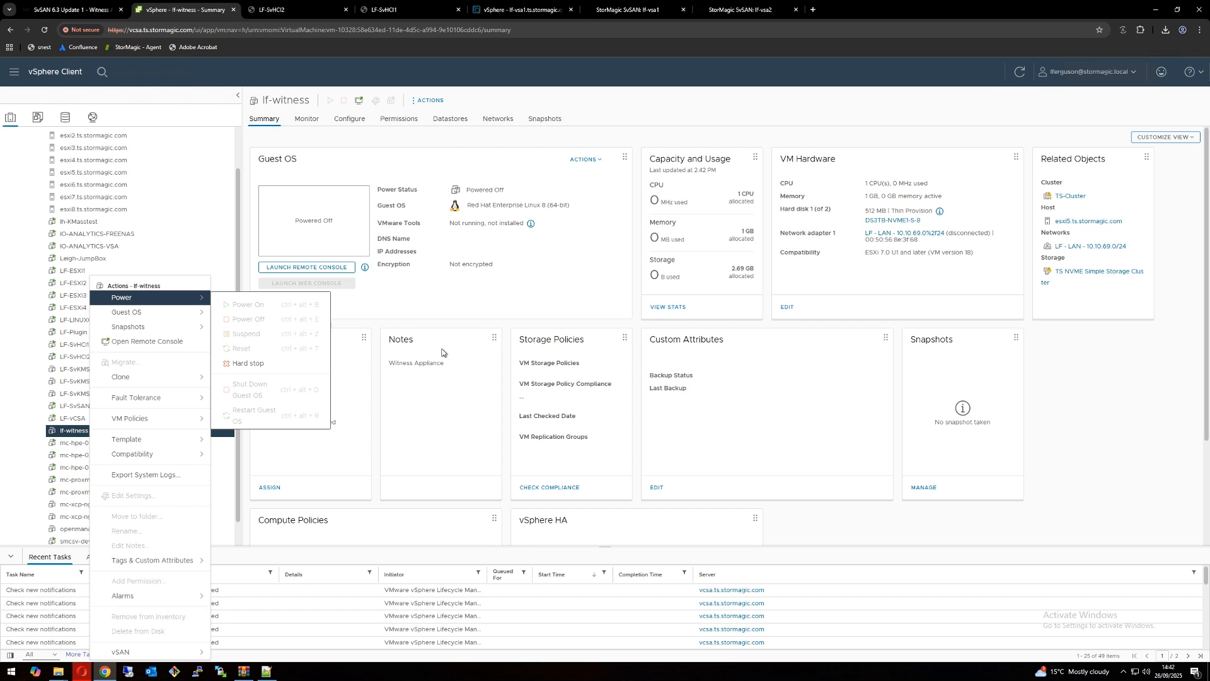
pyautogui.click(476, 321)
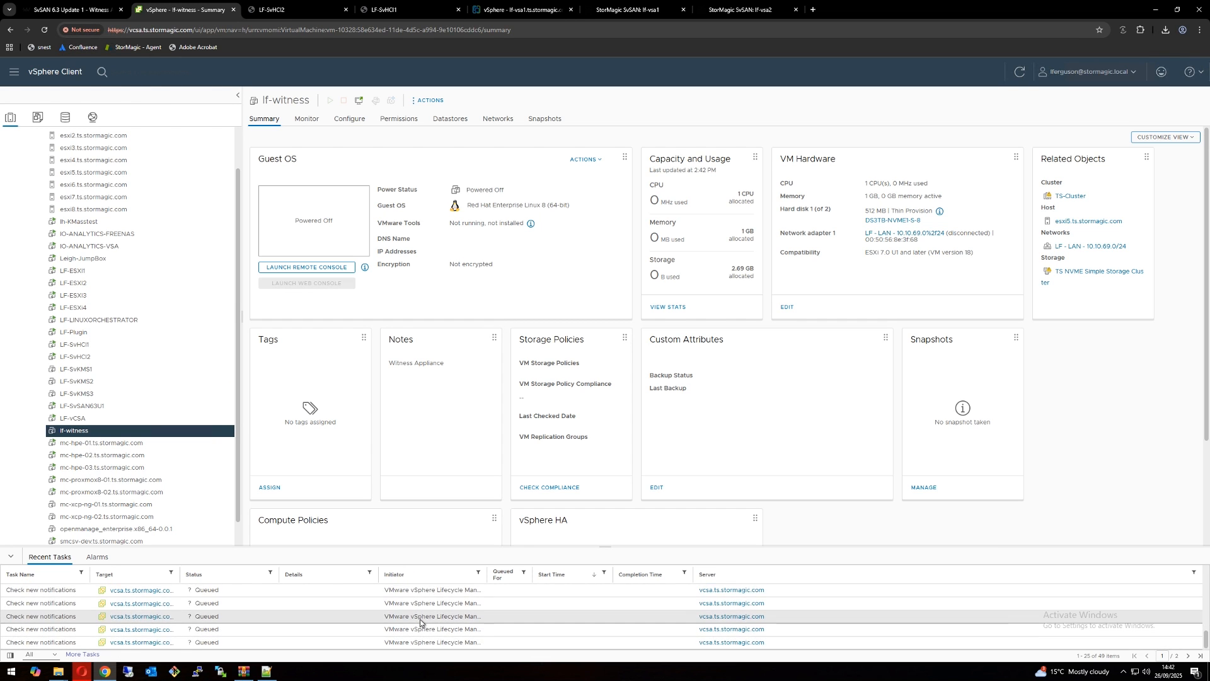
pyautogui.rightClick(137, 434)
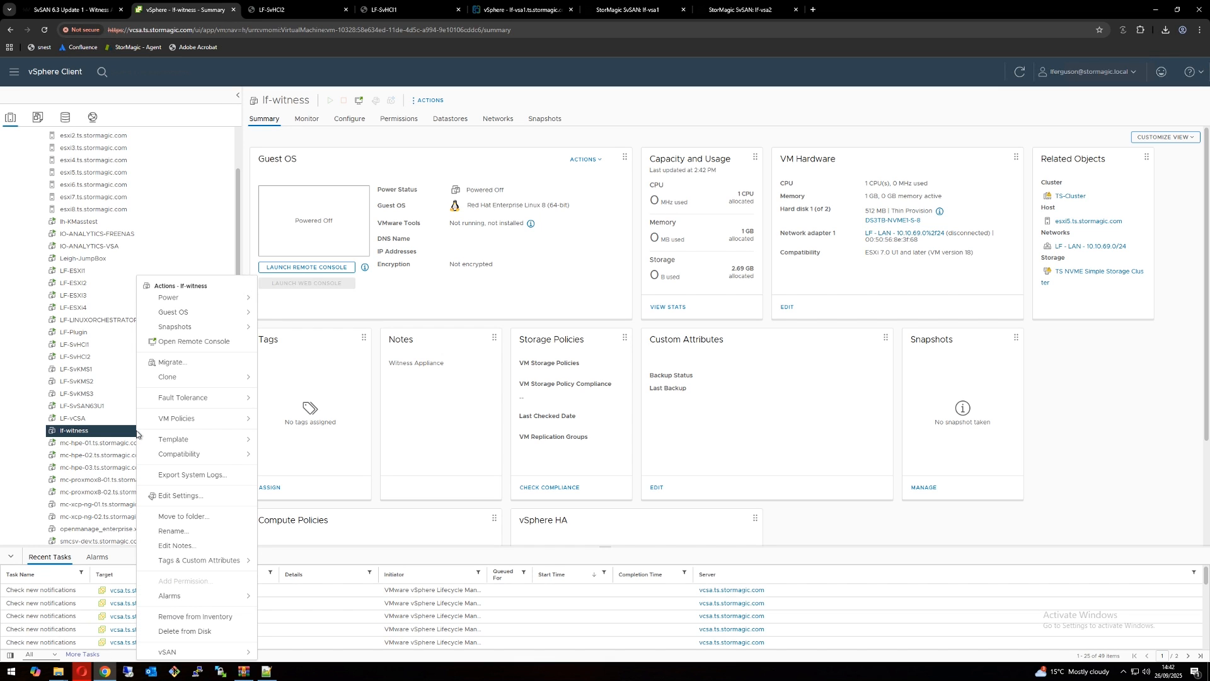
pyautogui.moveTo(200, 300)
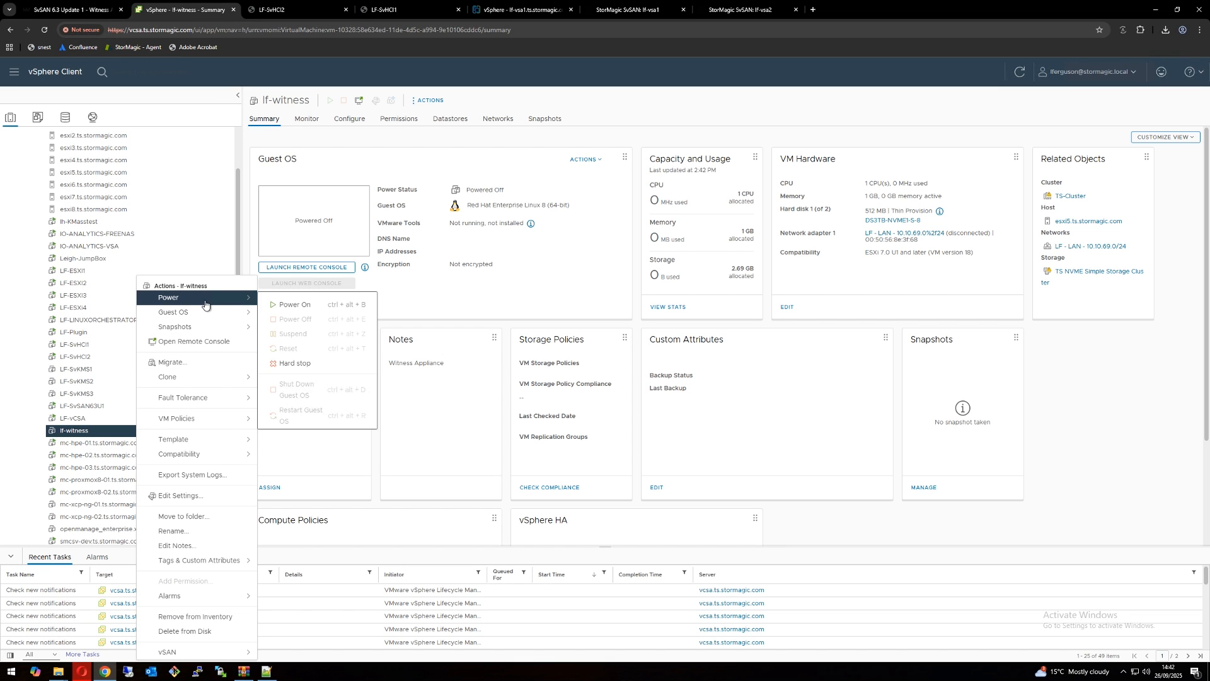
pyautogui.click(296, 308)
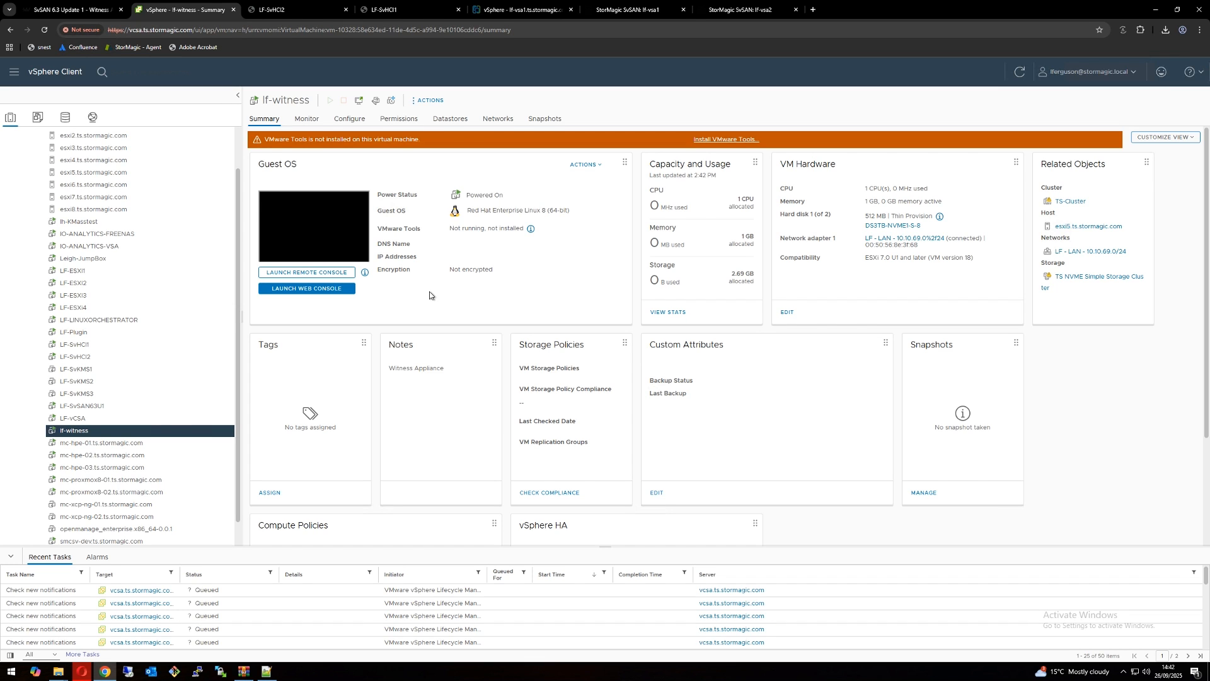
pyautogui.click(314, 222)
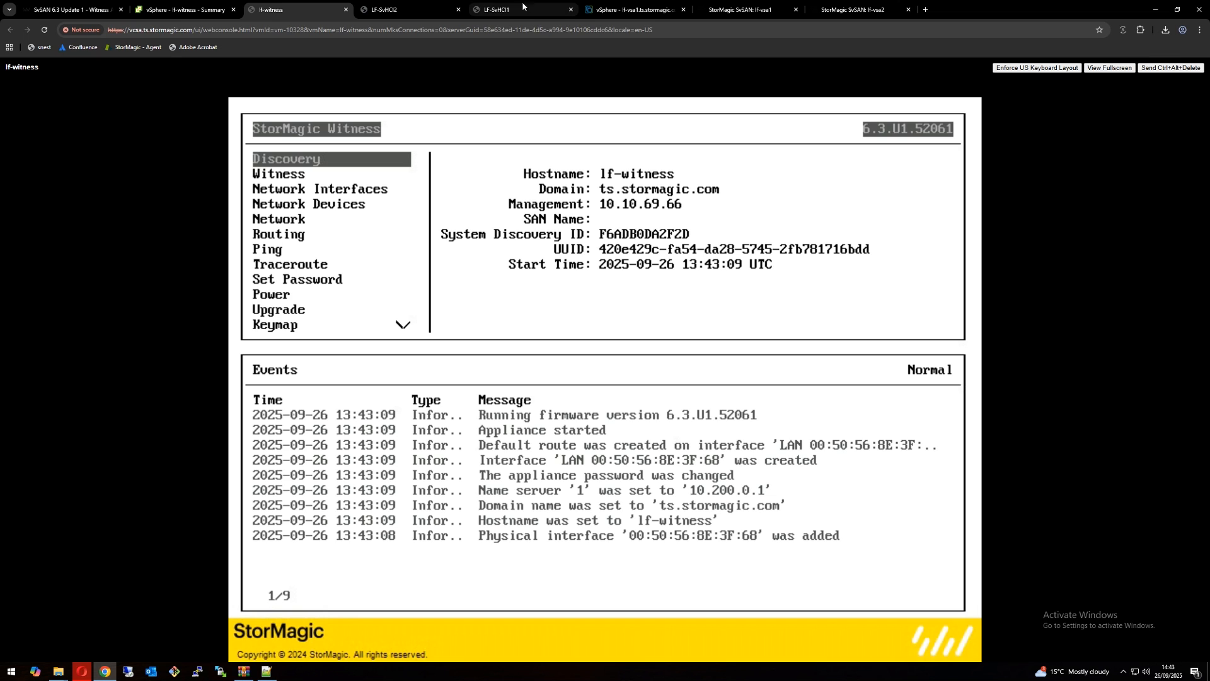
# Step: On lf-vsa1 in SvSAN, change the witness of Target1 to lf-witness.ts.stormagic.com and check it in the target list
pyautogui.click(766, 13)
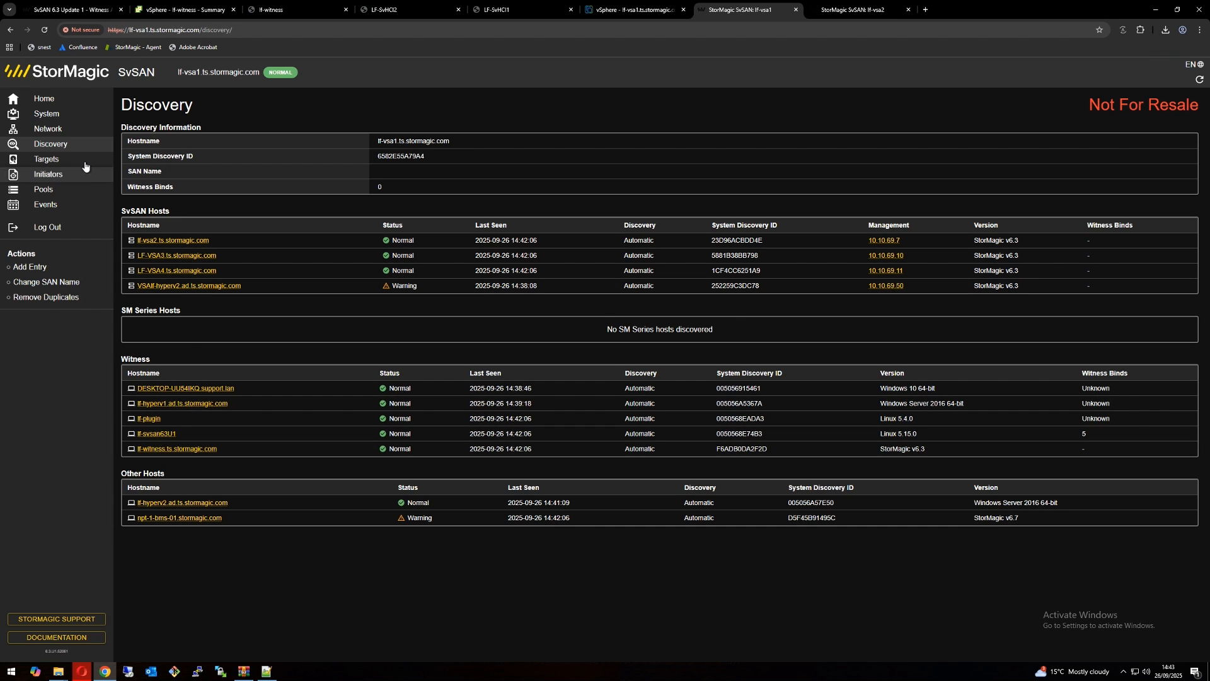
pyautogui.click(49, 164)
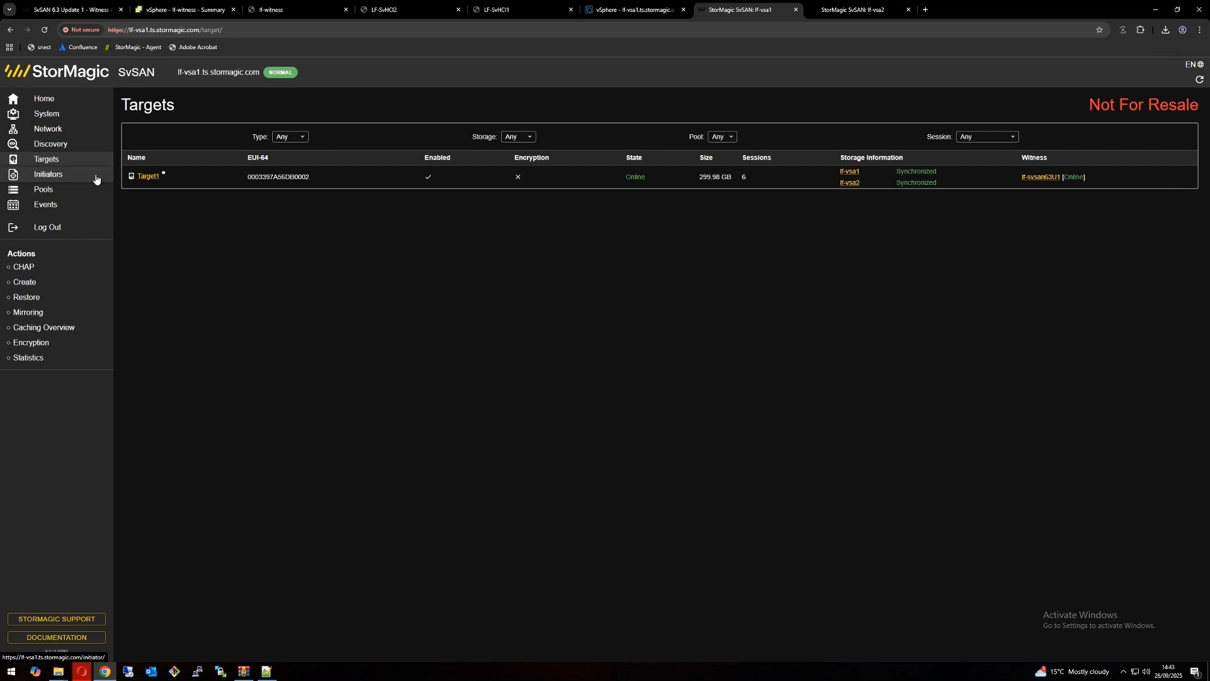
pyautogui.click(145, 179)
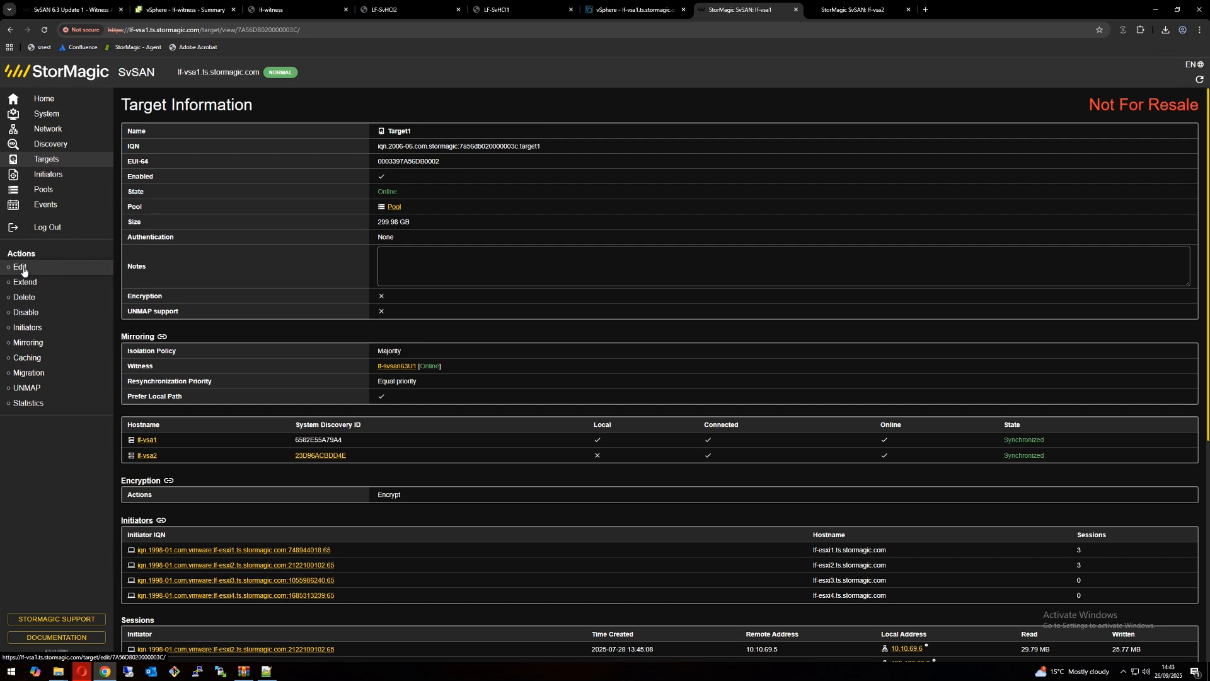
pyautogui.click(24, 268)
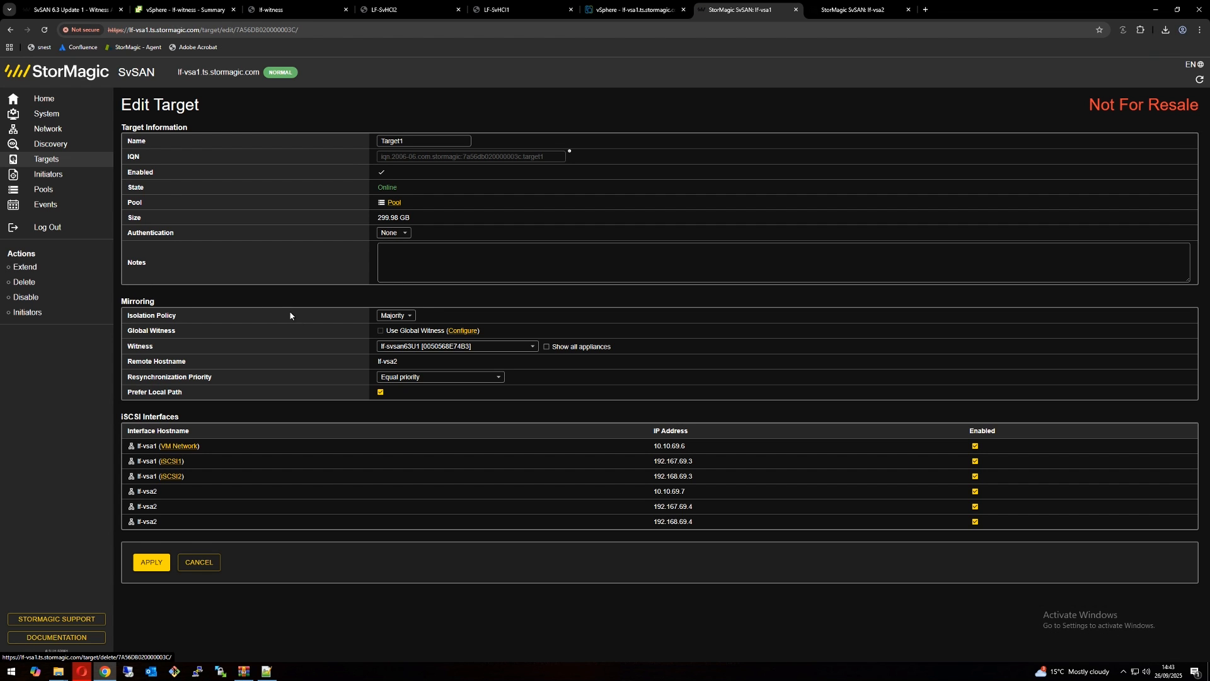
pyautogui.click(427, 349)
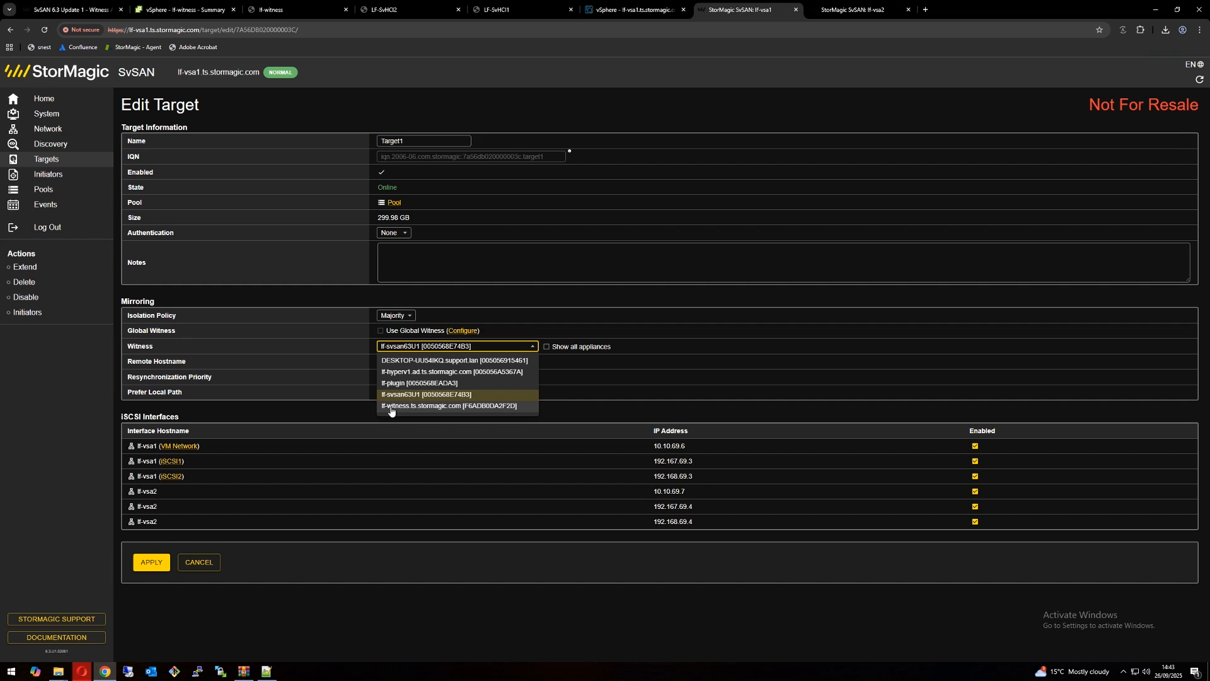
pyautogui.click(422, 409)
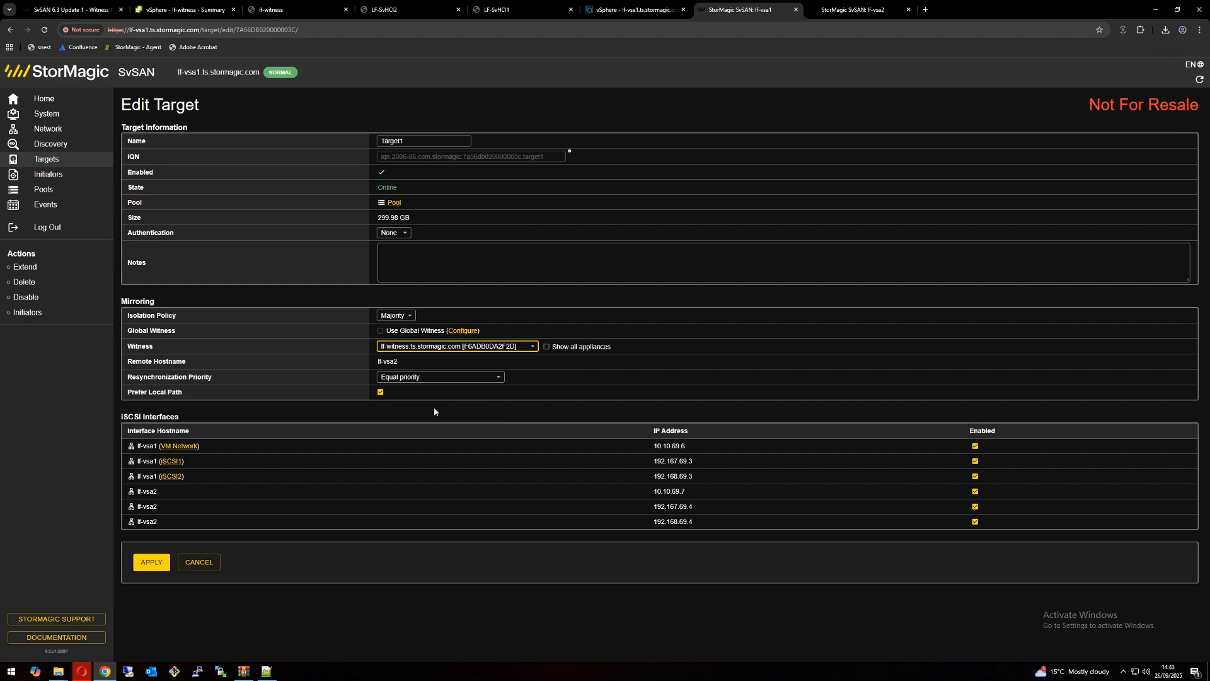
pyautogui.click(147, 562)
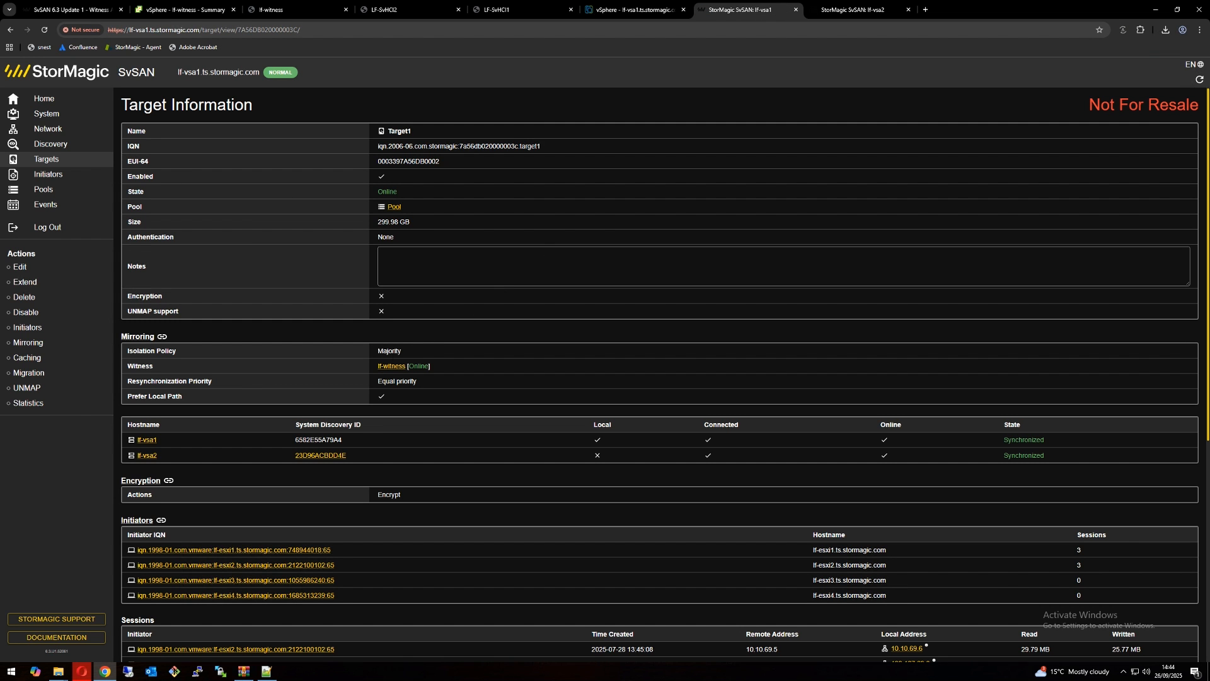
pyautogui.click(46, 159)
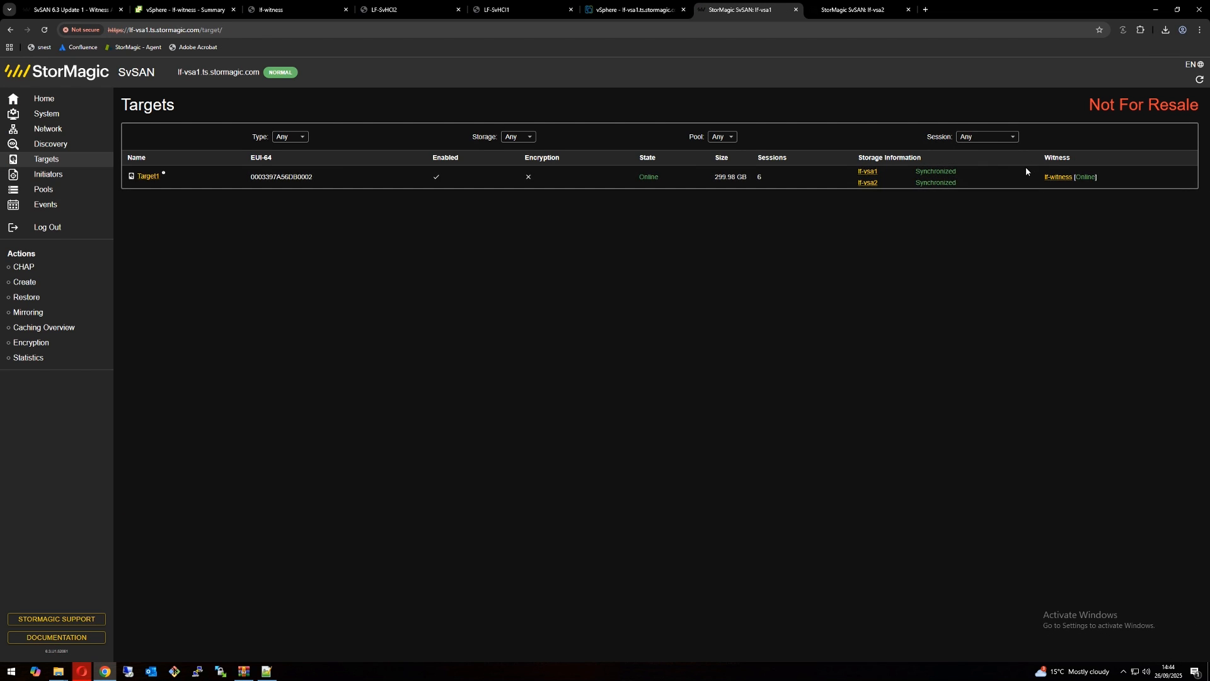
# Step: Switch to vSphere and open the settings of the lf-witness virtual machine
pyautogui.click(161, 12)
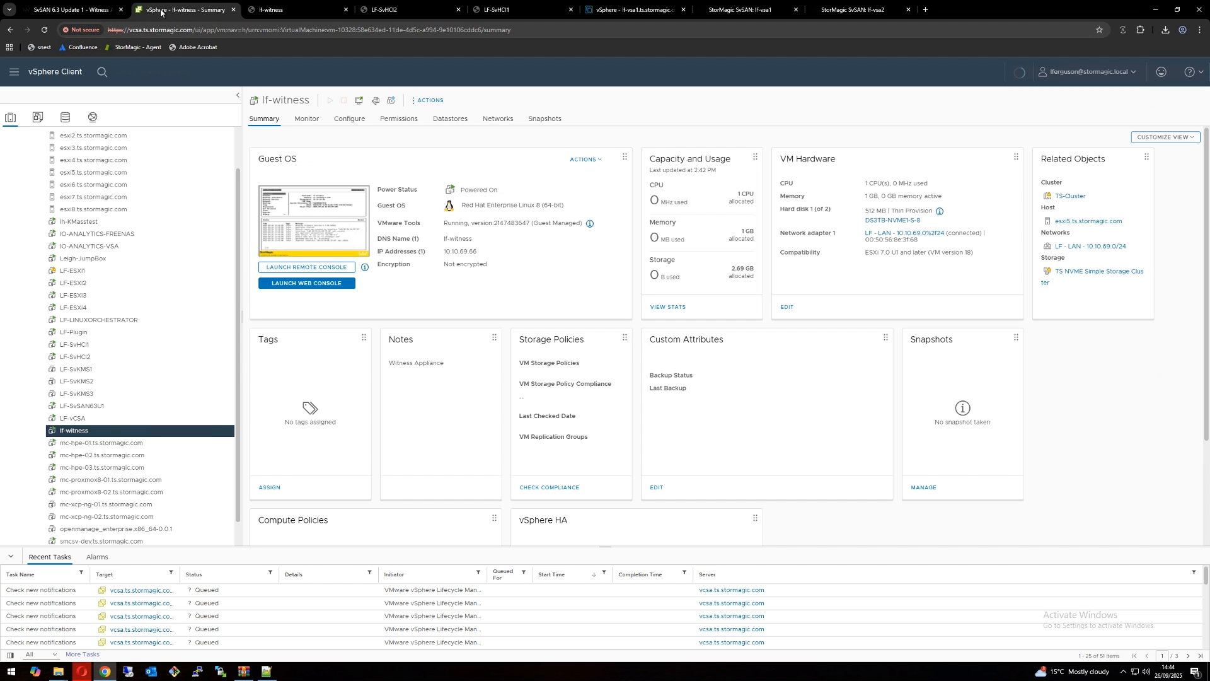
pyautogui.rightClick(93, 431)
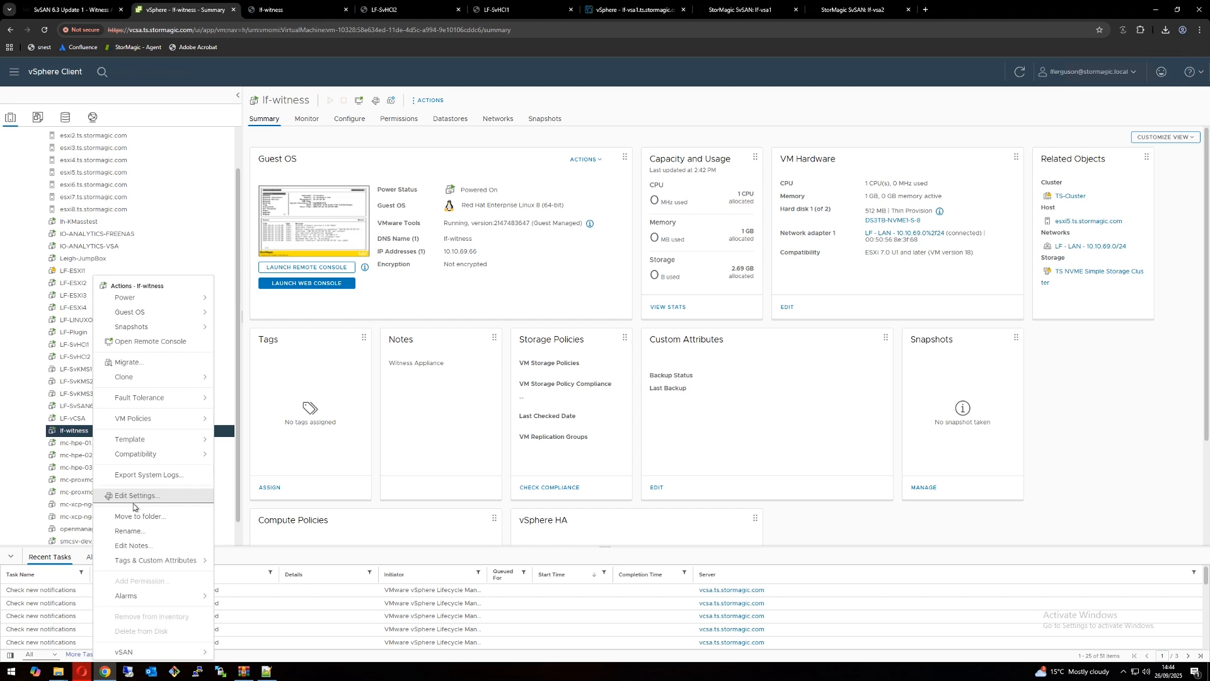
pyautogui.click(369, 411)
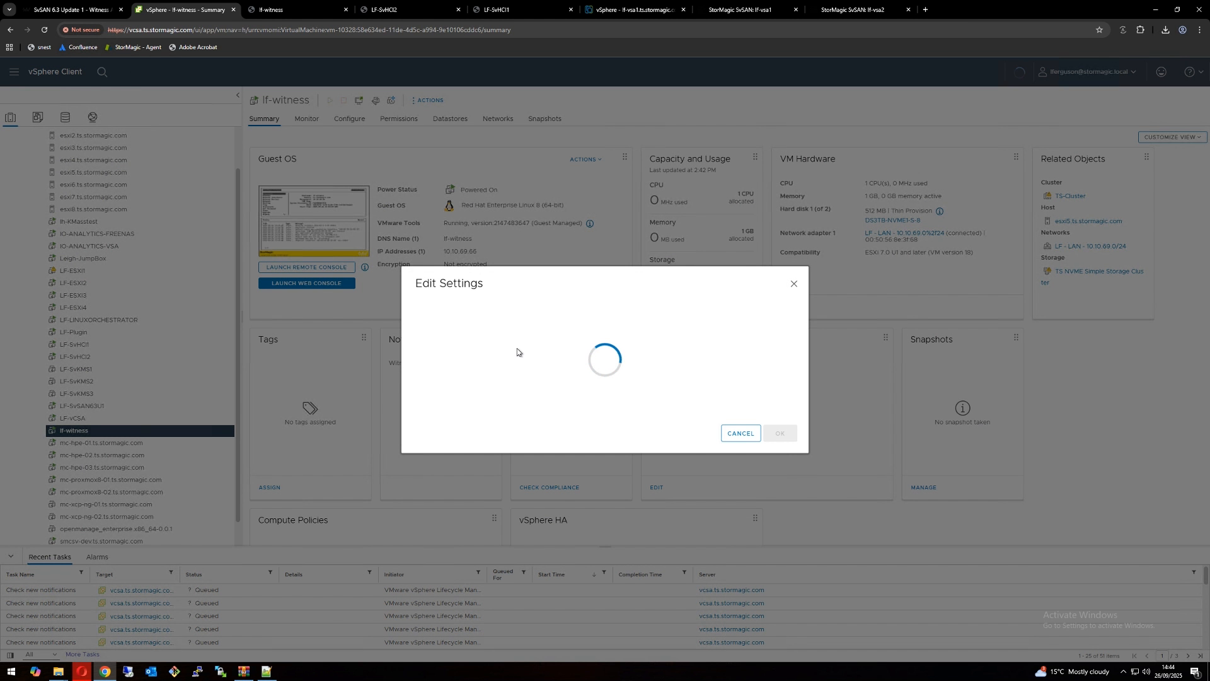